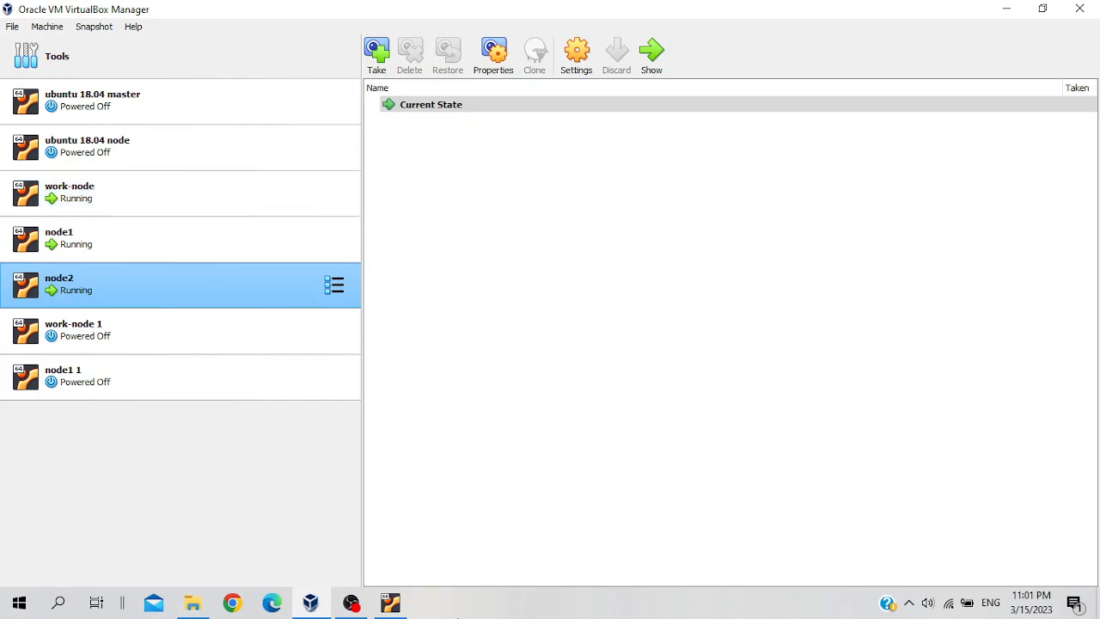
- Switch to the running work-node machine, end its SSH session on node1 and exit the local terminal
mouse_move(408, 599)
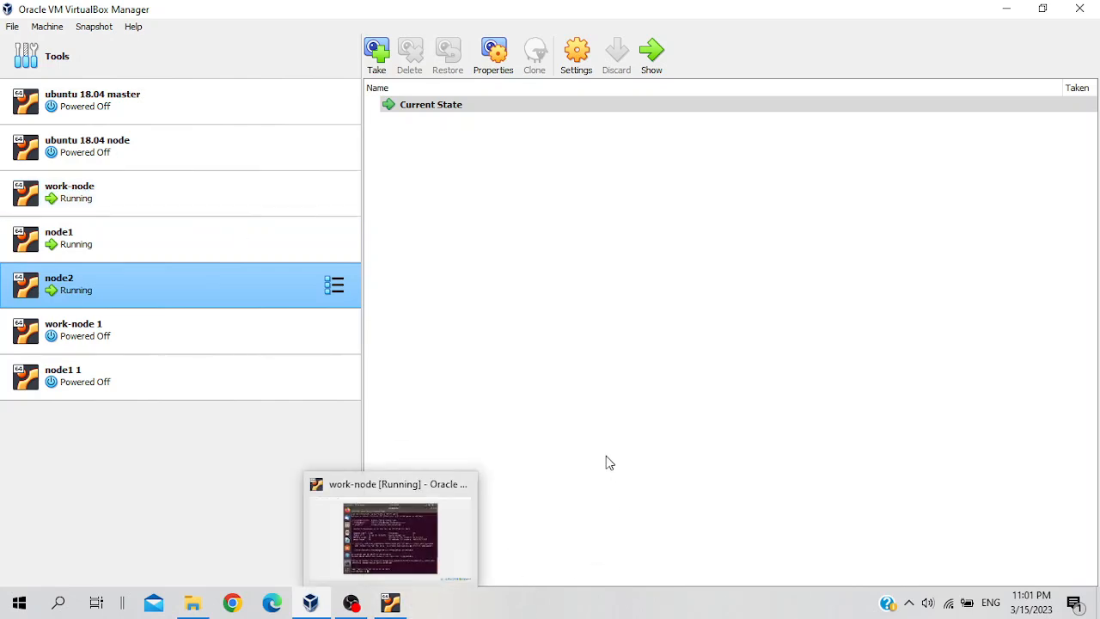
click(392, 601)
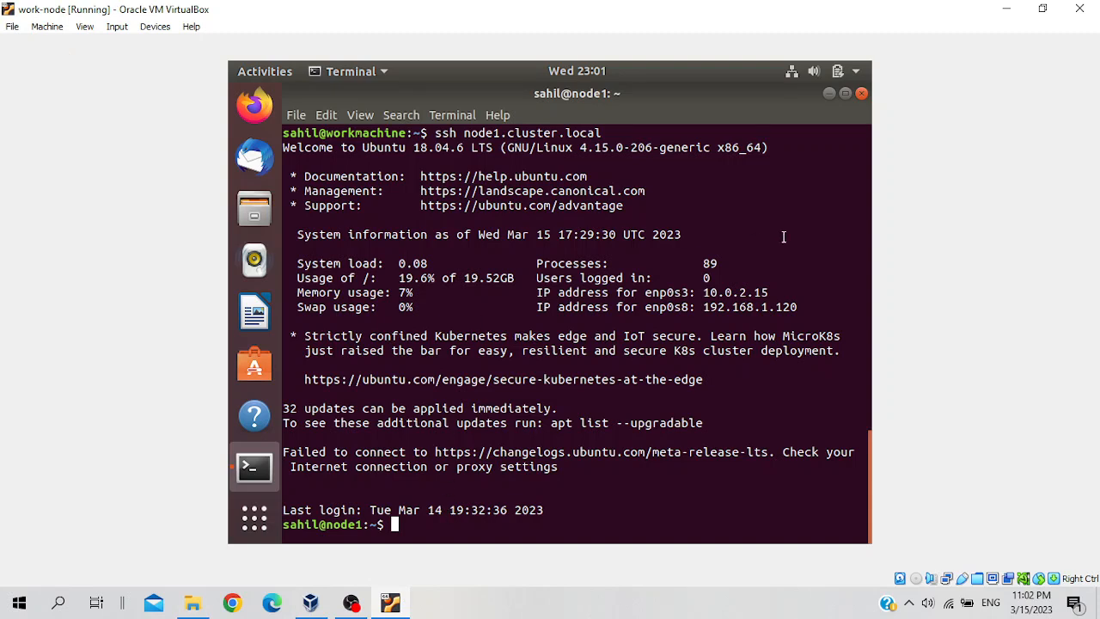
text(clear)
key(Return)
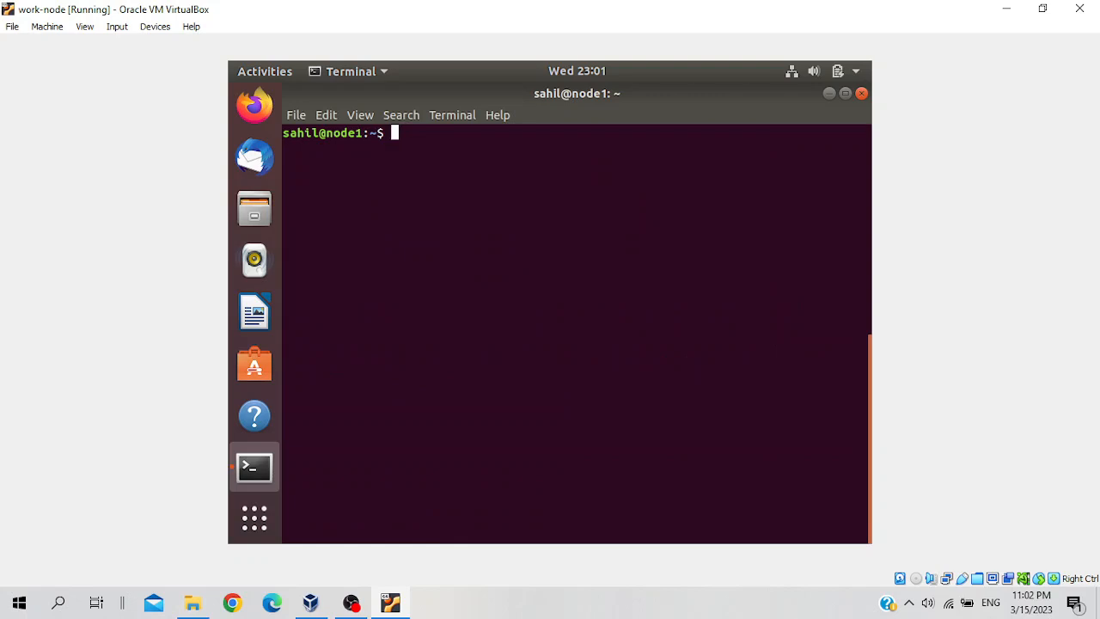
text(exit)
key(Return)
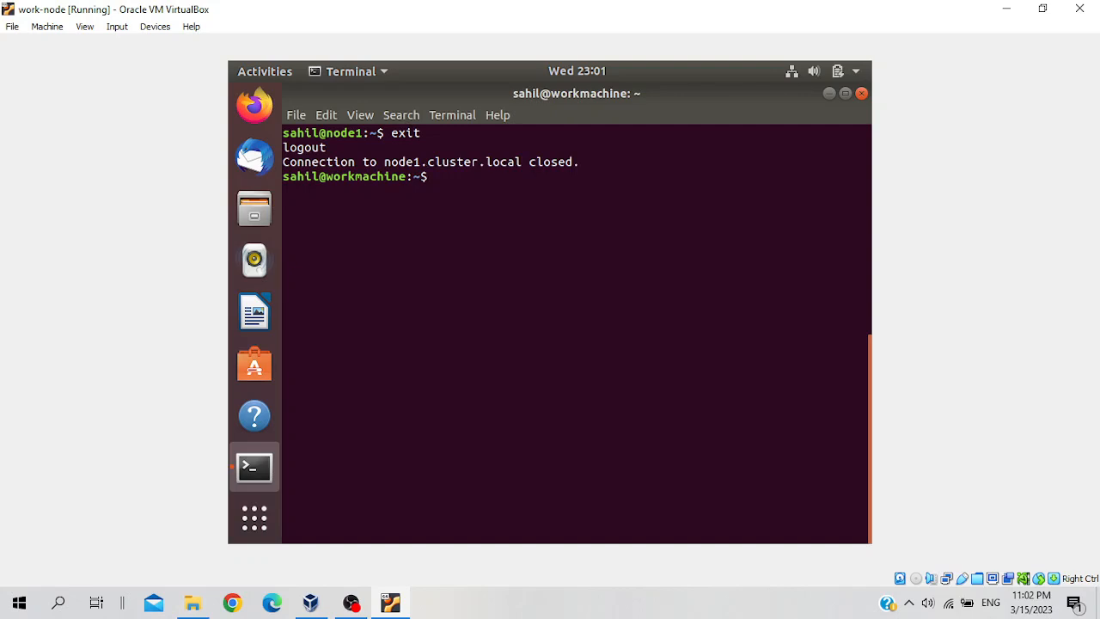
text(exit)
key(Return)
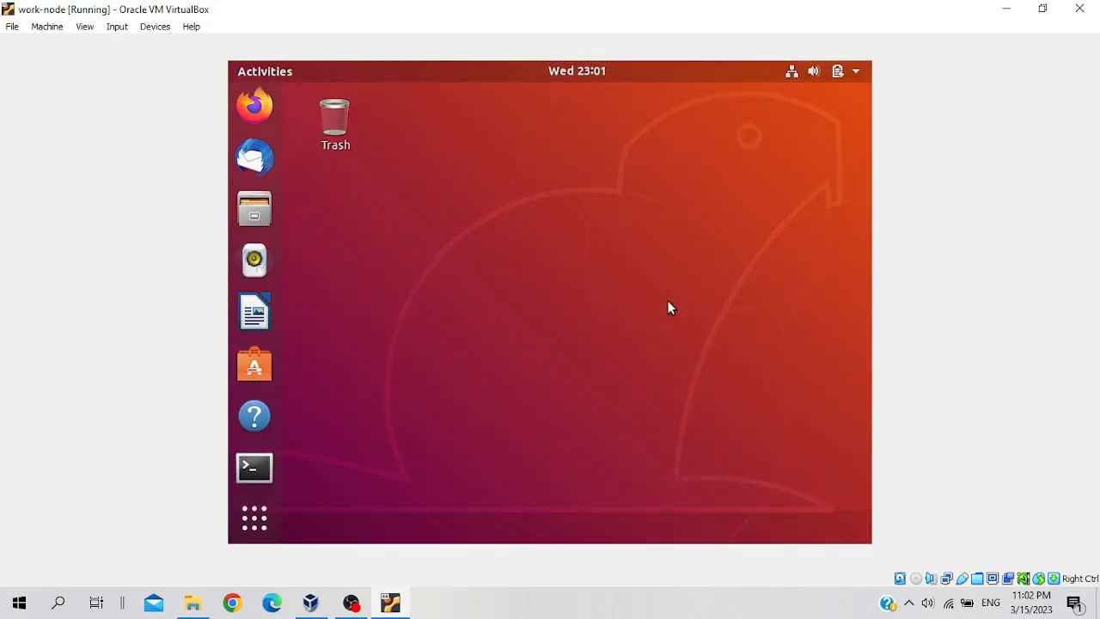
- Open a new terminal on work-node and become root with sudo su, entering the account password
click(277, 464)
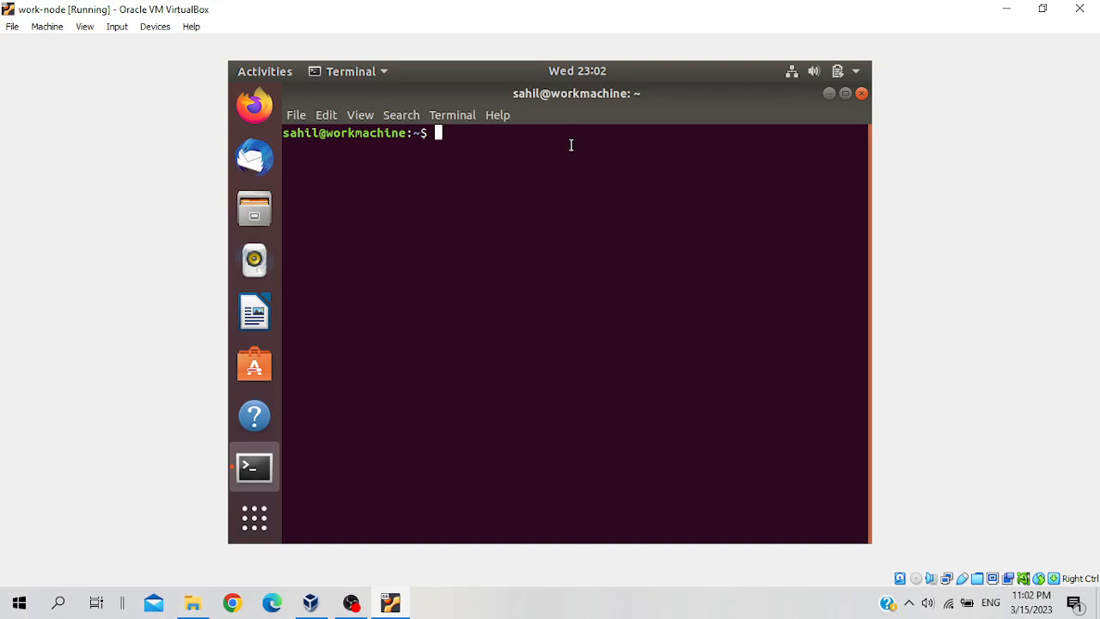
text(sudo su)
key(Return)
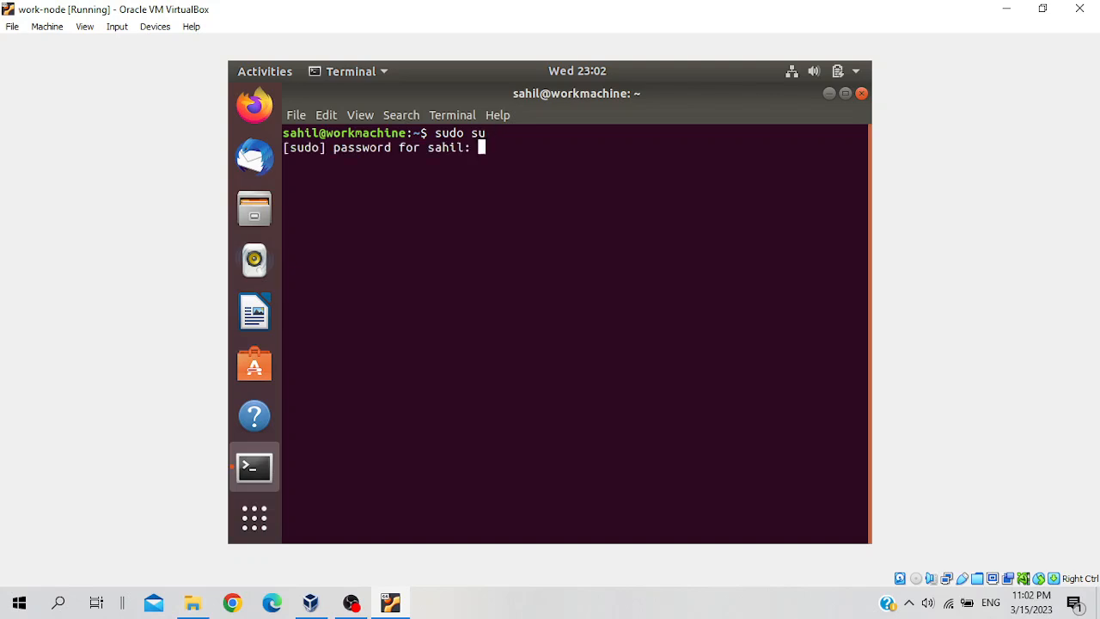
key(Return)
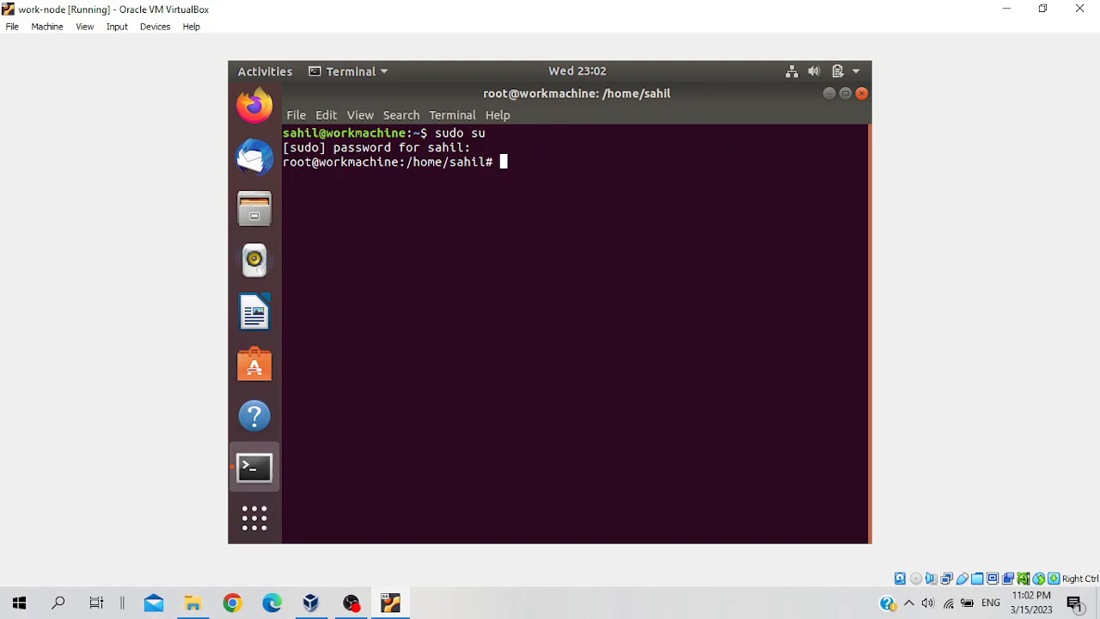
- Display the contents of /etc/hosts and test connectivity by pinging node1.cluster.local, stopping after several replies
text(cat /etc/hosts)
key(Return)
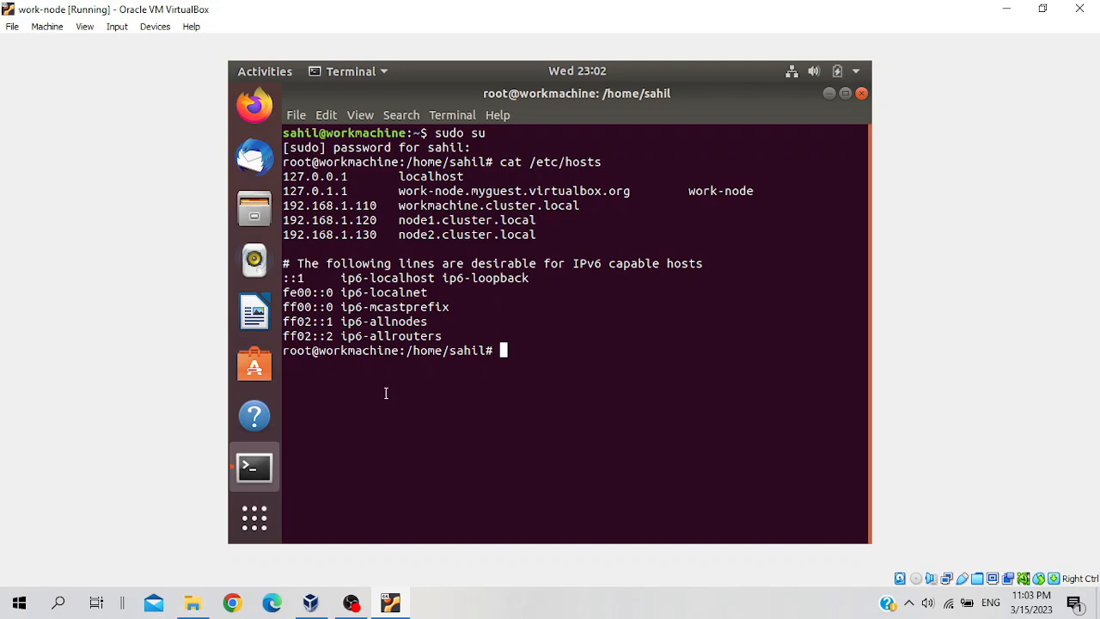
text(ping)
text(node1.c)
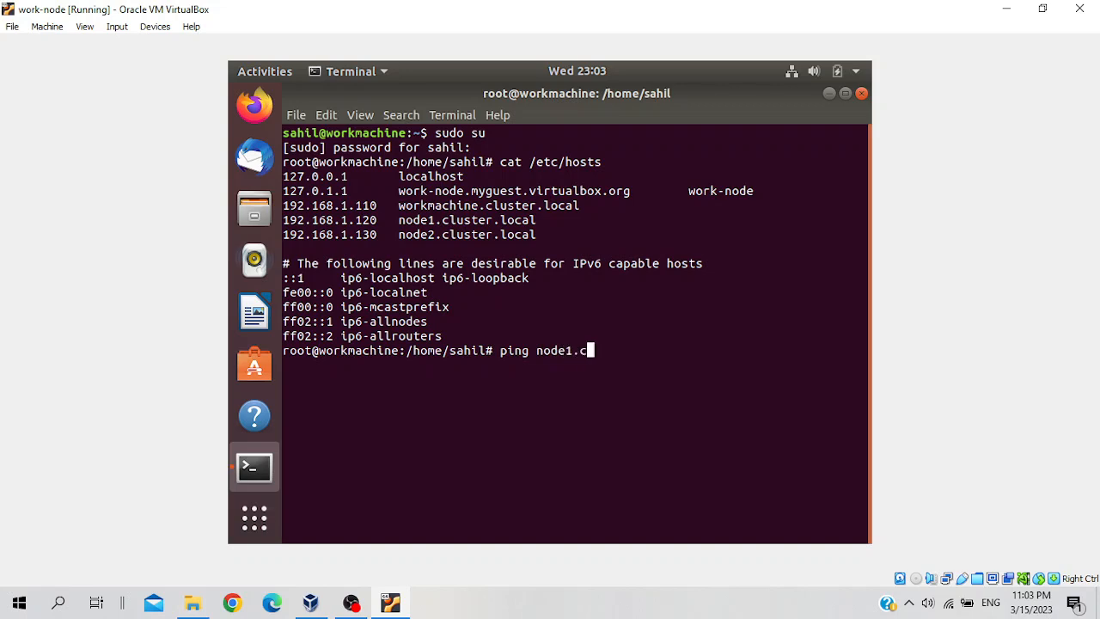
text(luster.)
text(local)
key(Return)
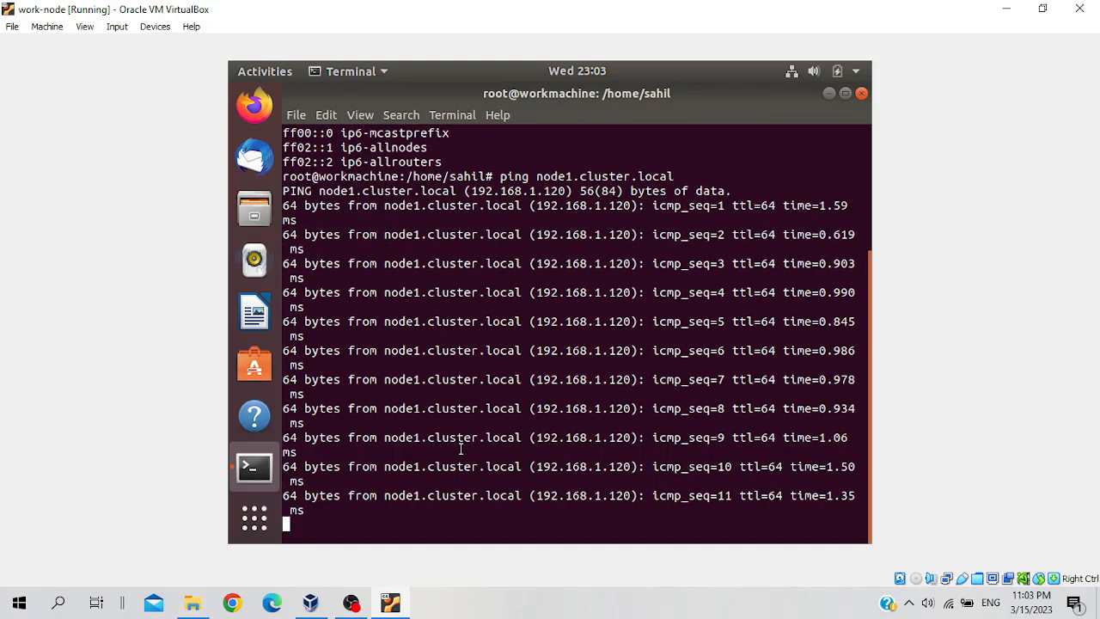
key(ctrl+c)
- Ping node2.cluster.local to test its connectivity, stopping after a few replies
text(ping node1.cluster.local)
key(Left)
key(Left)
key(Left)
key(Left)
key(Left)
key(Left)
key(Left)
key(Left)
key(Left)
key(Left)
key(Left)
key(Left)
key(Left)
key(Left)
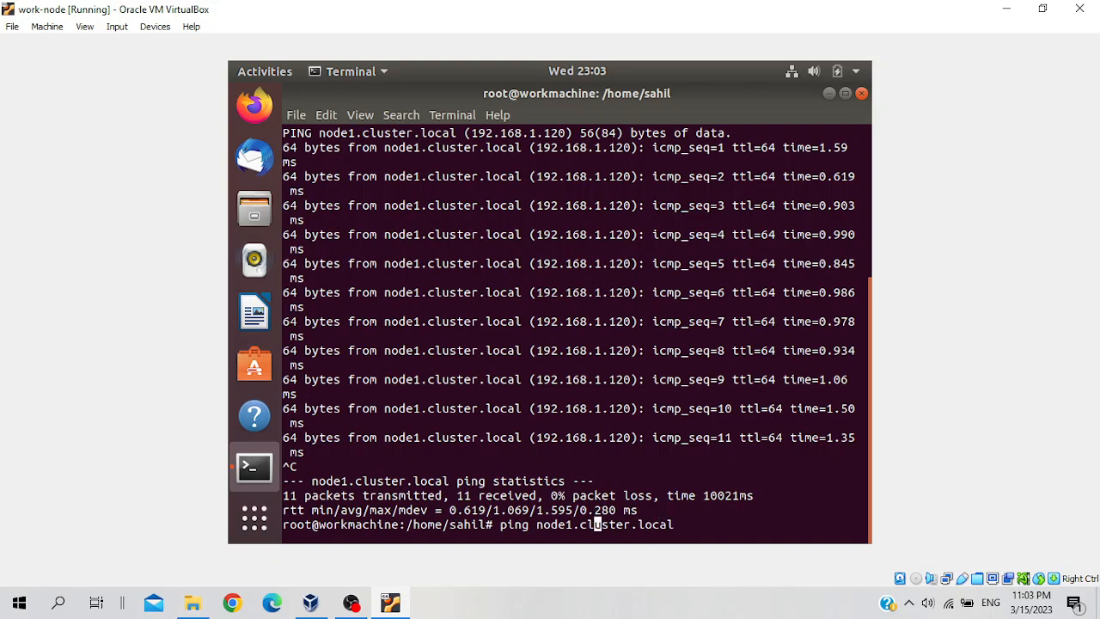
key(BackSpace)
text(2)
key(Return)
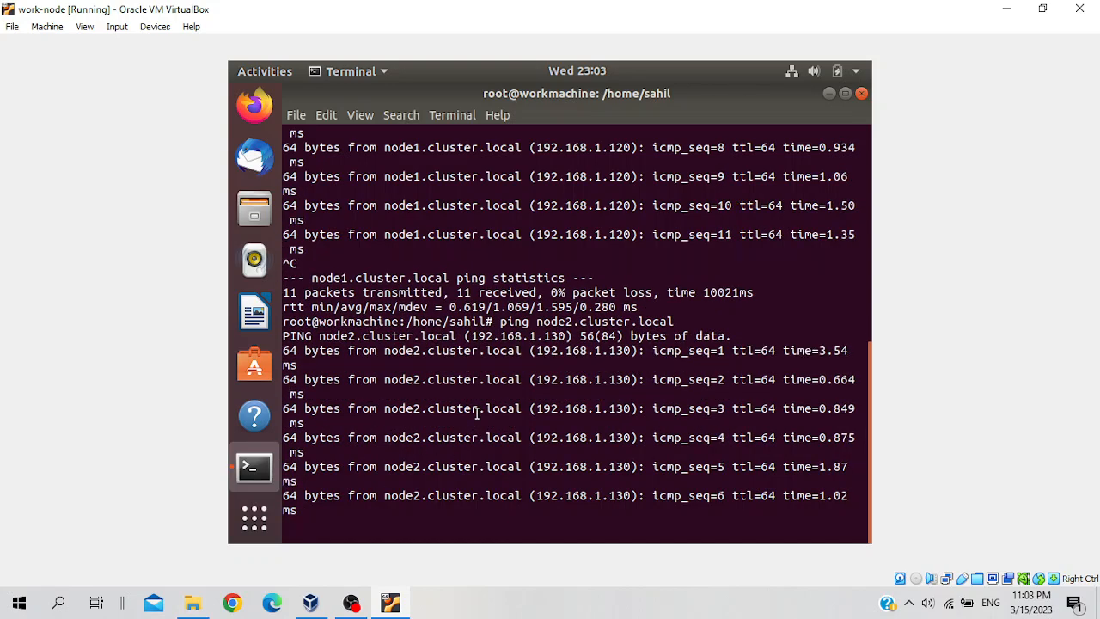
key(ctrl+c)
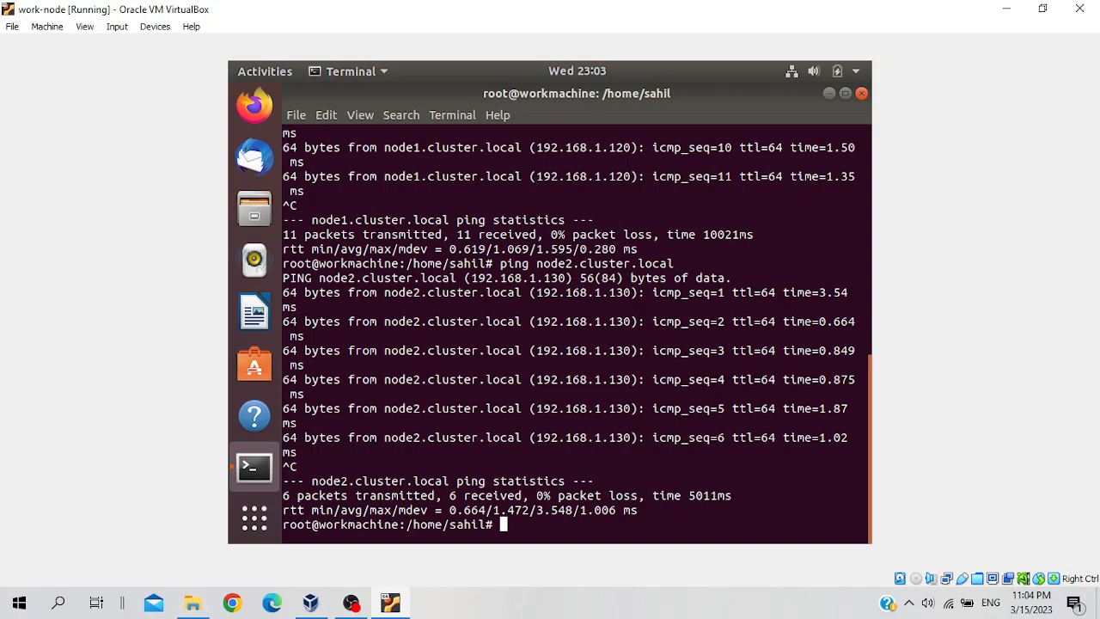
- Try to log in to node1.cluster.local over SSH as root, entering the root password at each request
text(ssh node1.cluster.local)
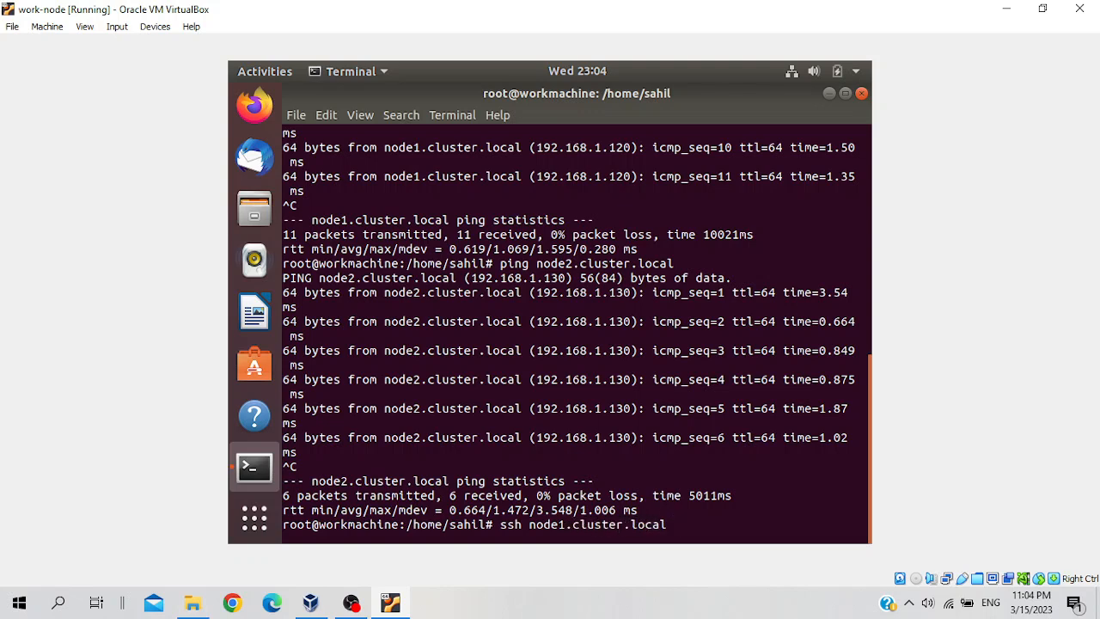
key(Return)
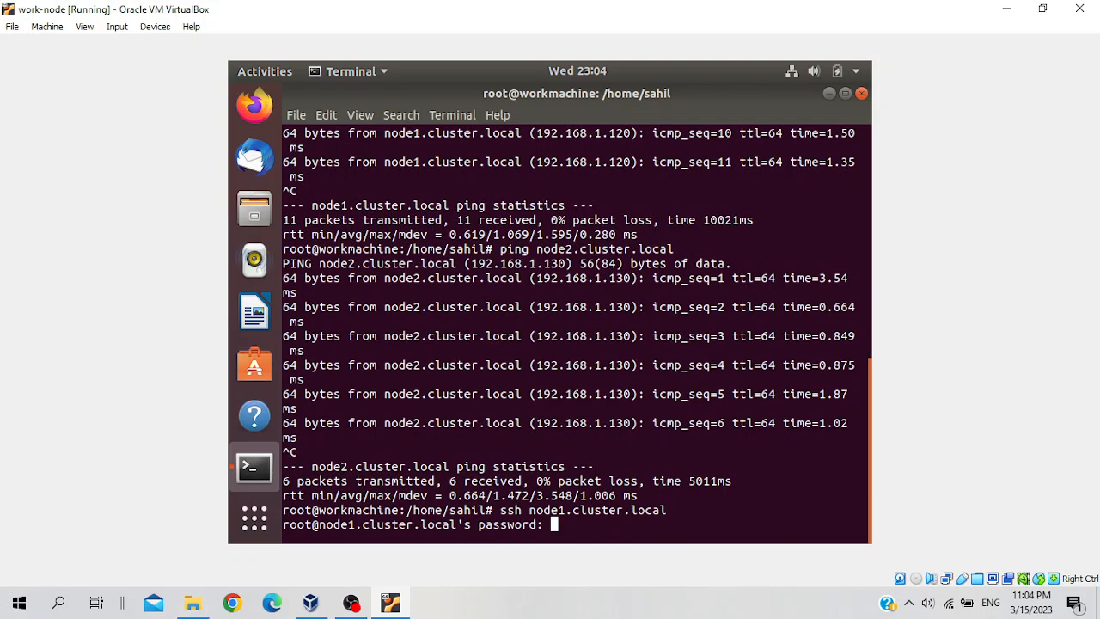
key(Return)
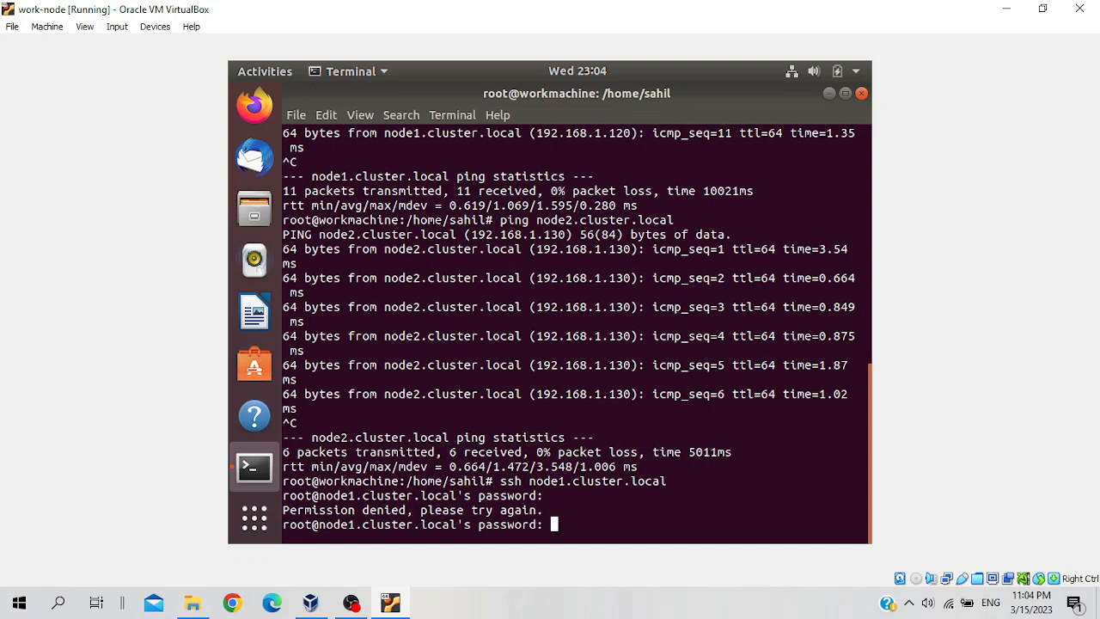
key(Return)
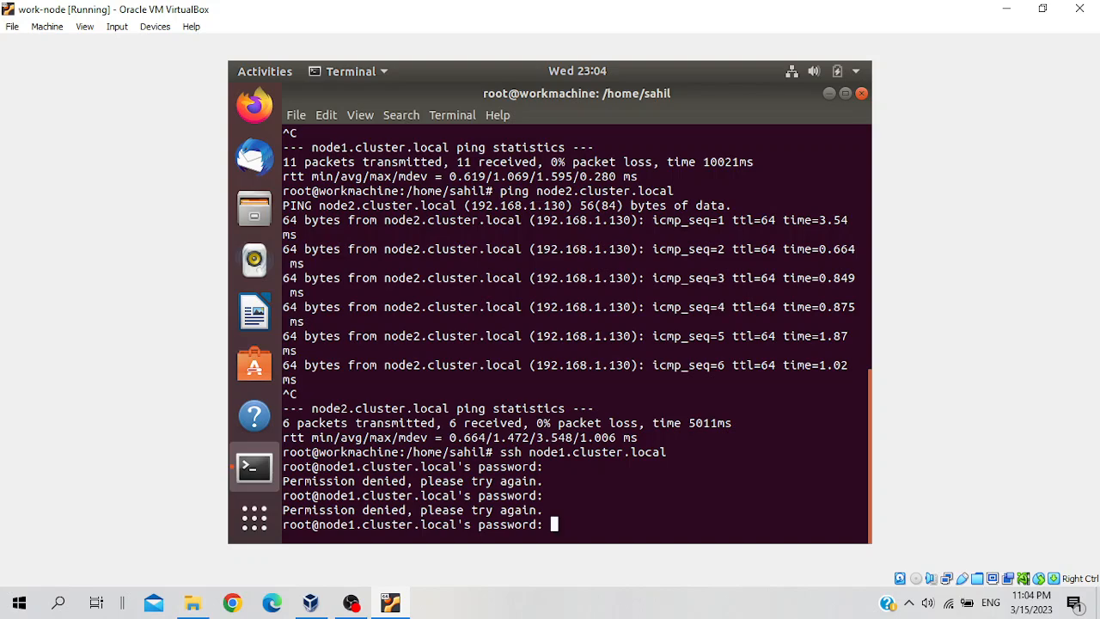
key(Return)
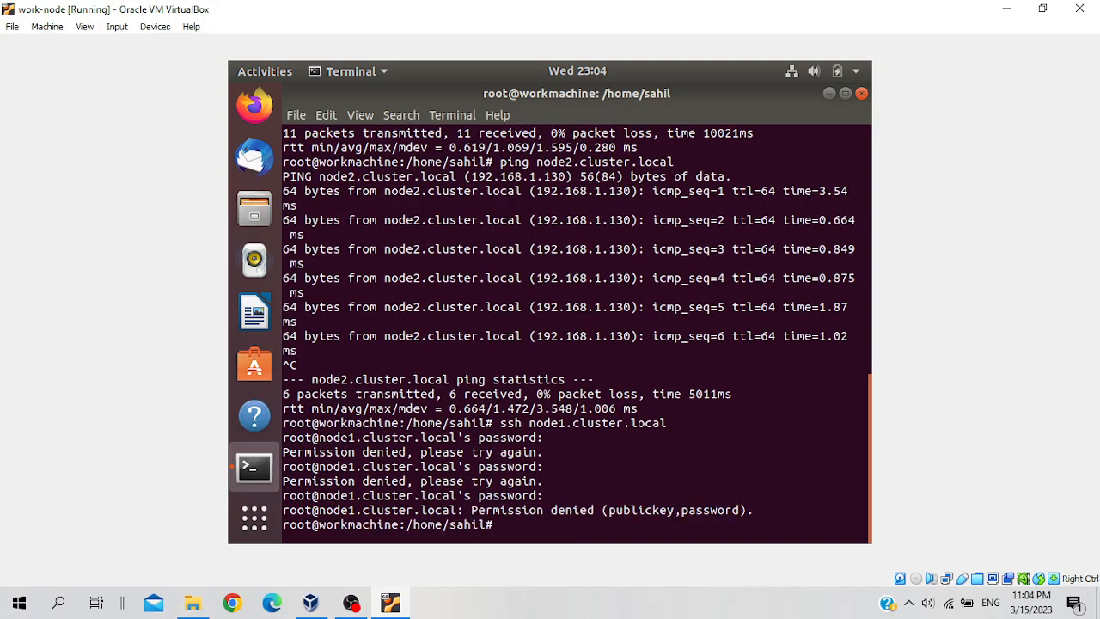
- Leave the root shell and test the regular user's SSH login to node1.cluster.local, ending the session after checking the host name
text(exit)
key(Return)
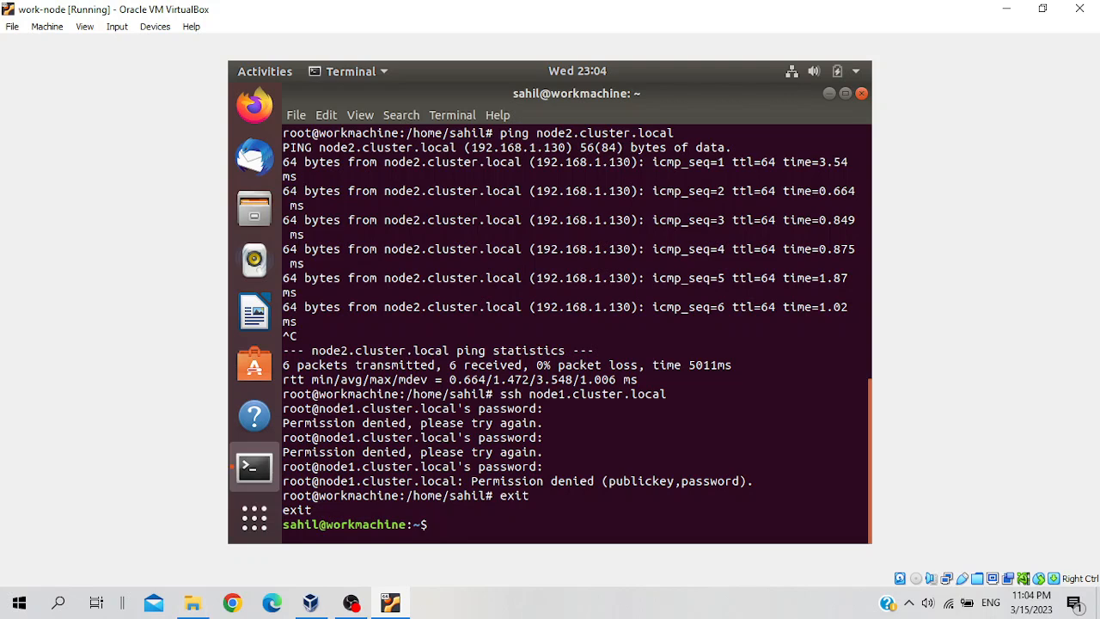
text(ssh node1.cluster.)
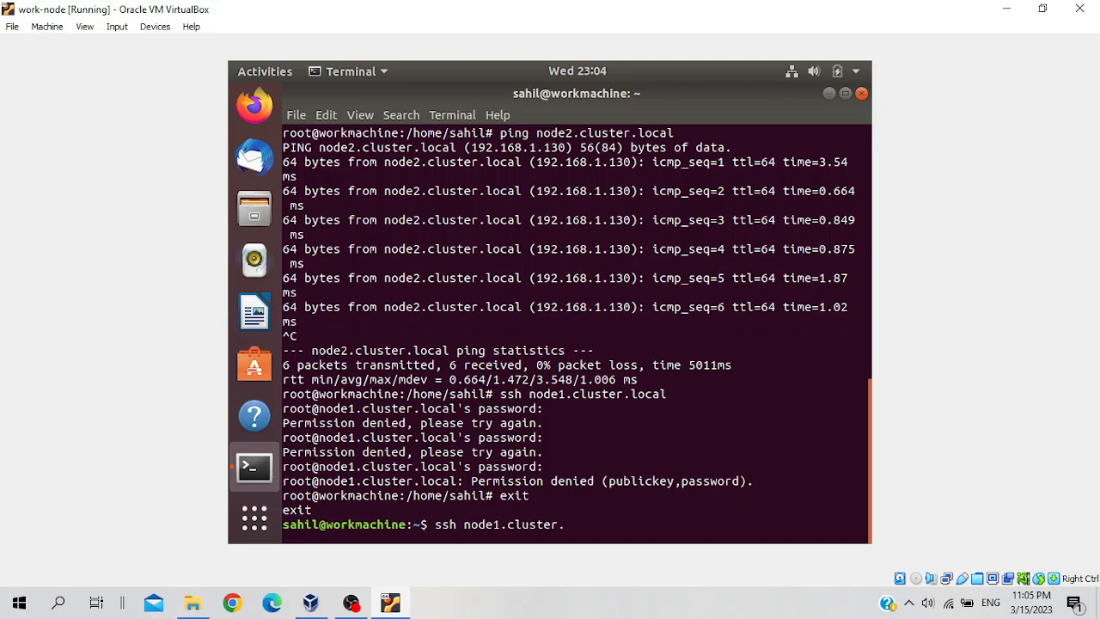
text(local)
key(Return)
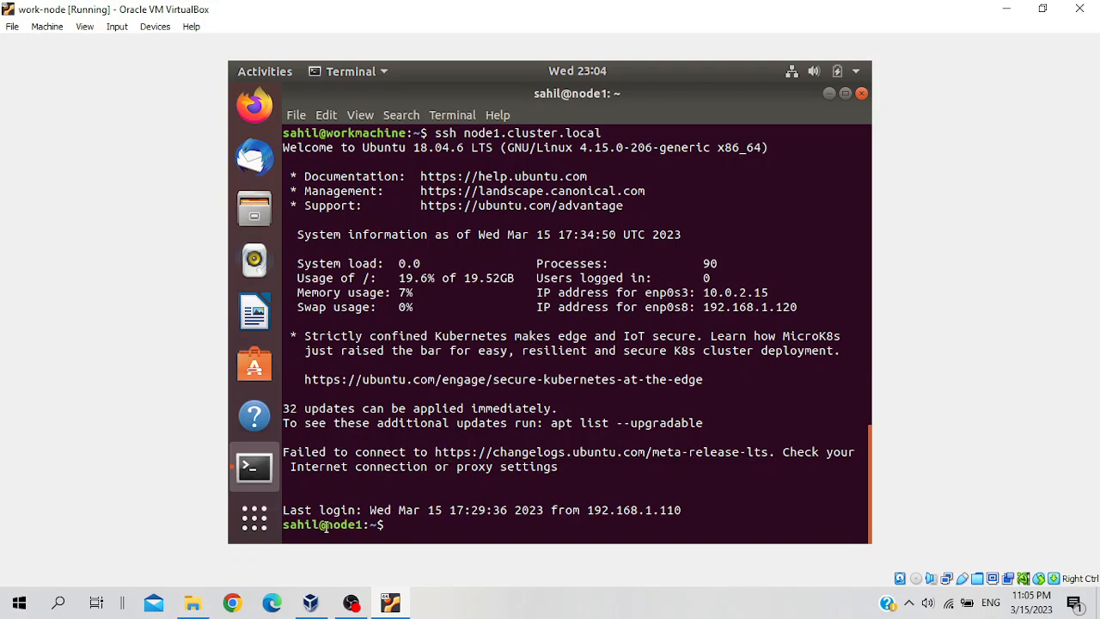
drag(367, 525, 313, 526)
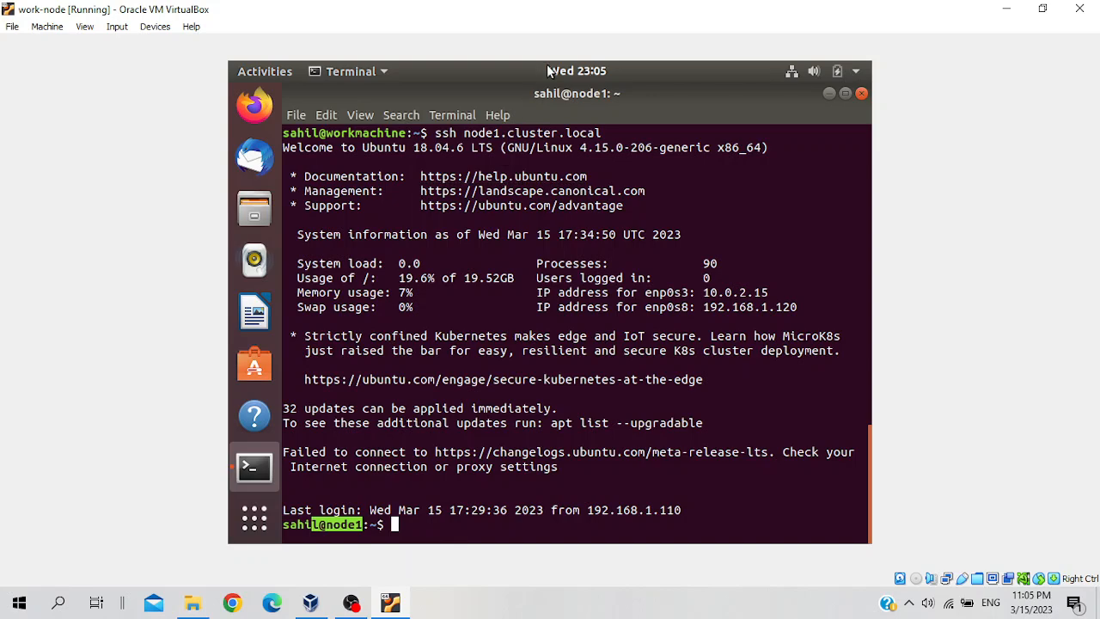
drag(538, 92, 640, 107)
text(exit)
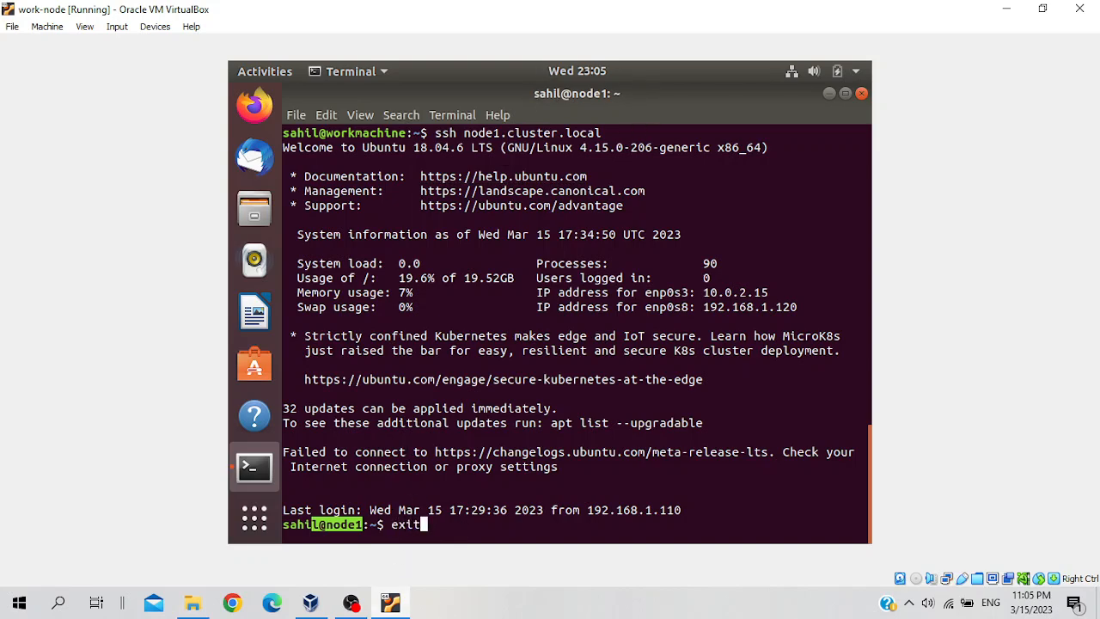
key(Return)
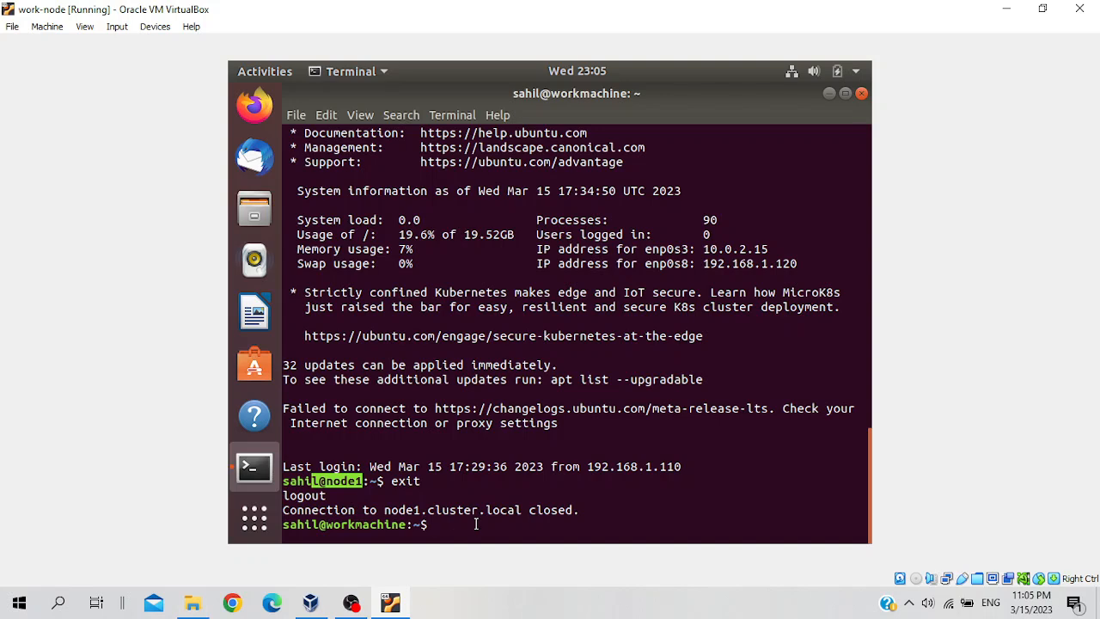
- Test the regular user's SSH login to node2.cluster.local and end the session
text(ssh node2.cluster.local)
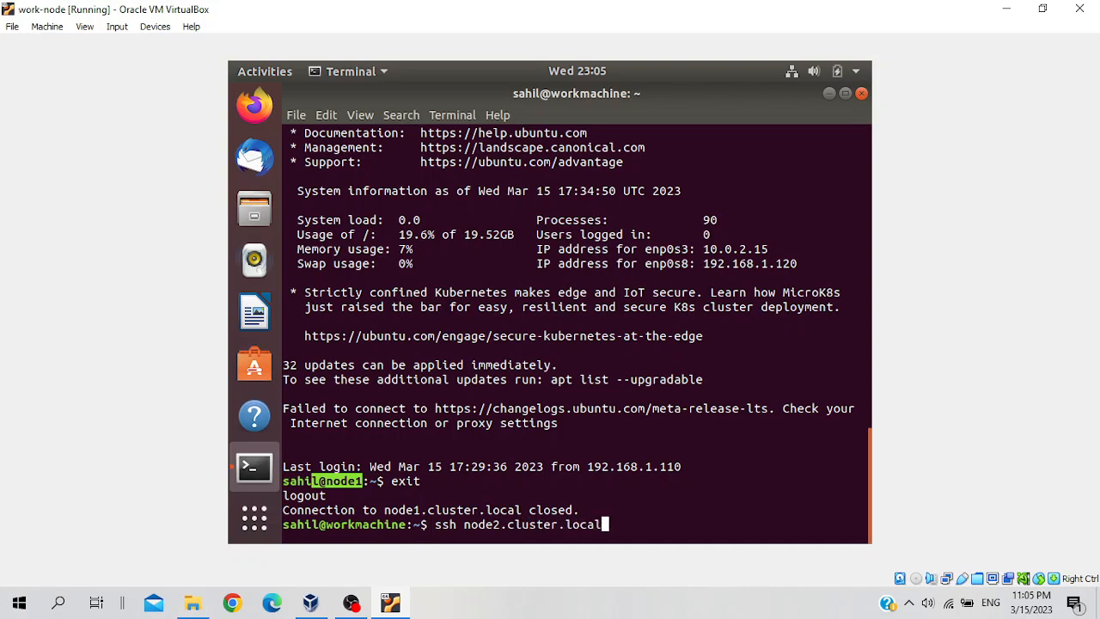
key(Return)
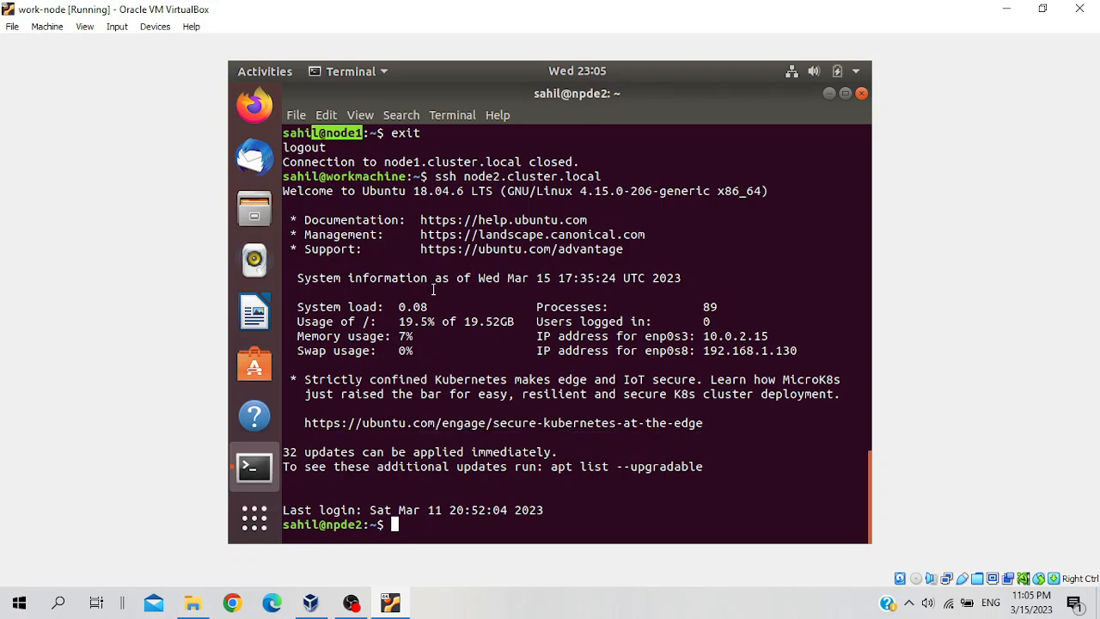
text(exit)
key(Return)
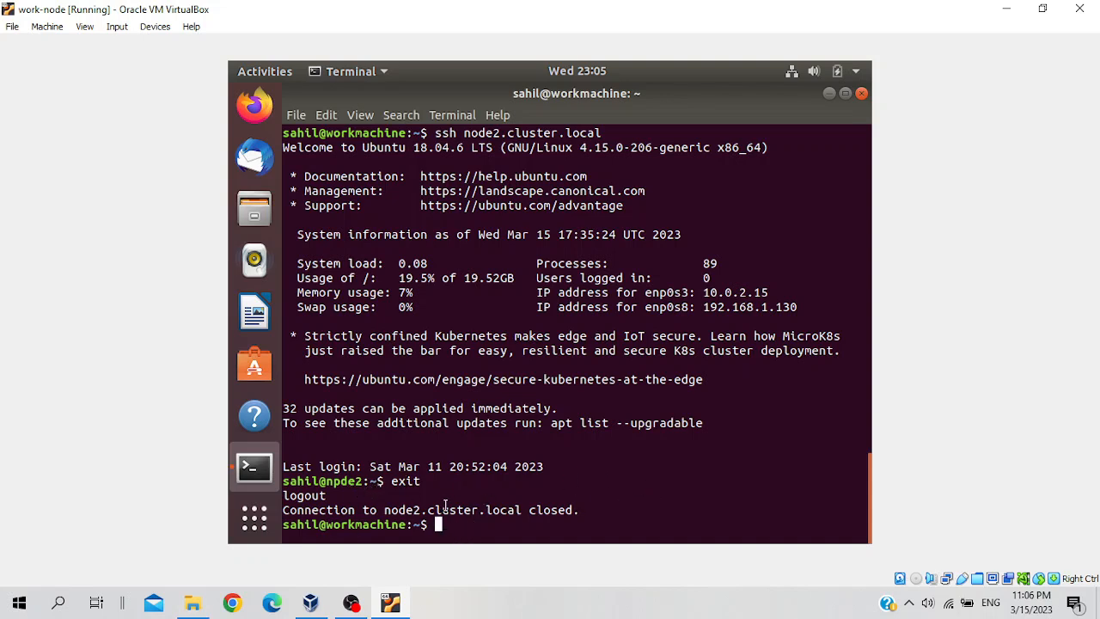
- Close the terminal and power off the work-node virtual machine from within Ubuntu
click(862, 94)
click(852, 70)
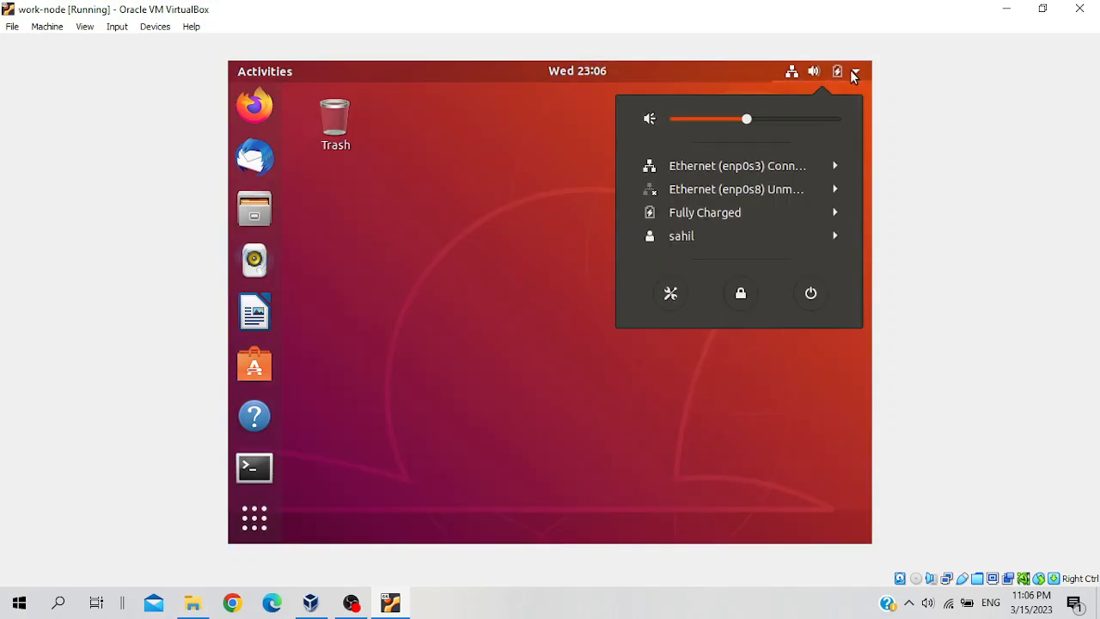
click(823, 292)
click(702, 362)
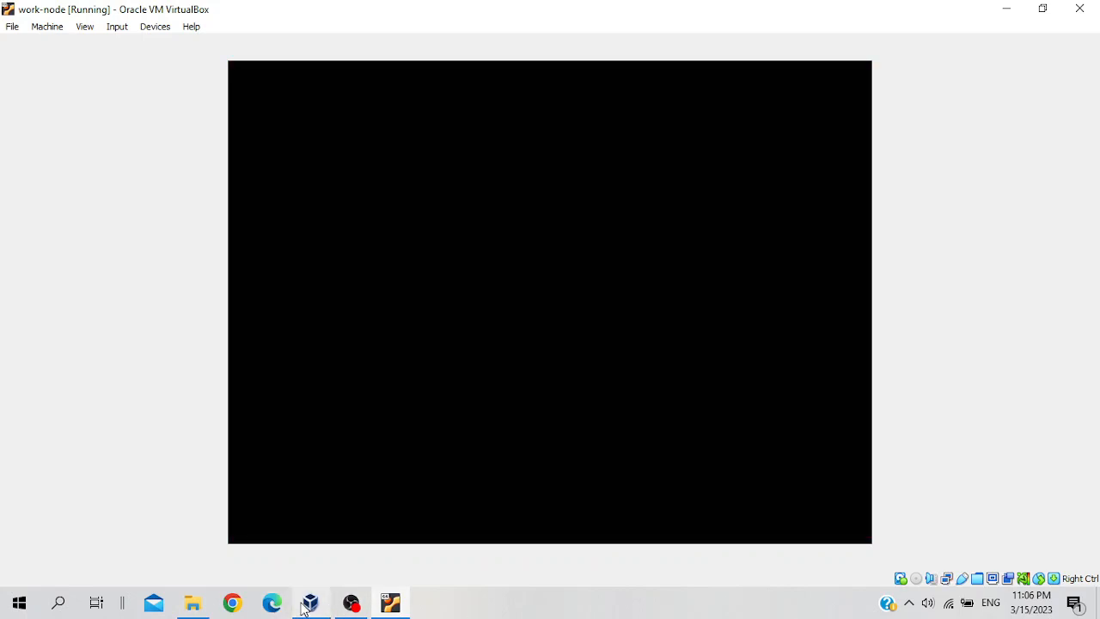
- Return to the VirtualBox Manager and show the console window of the running node1 machine
click(305, 604)
click(337, 244)
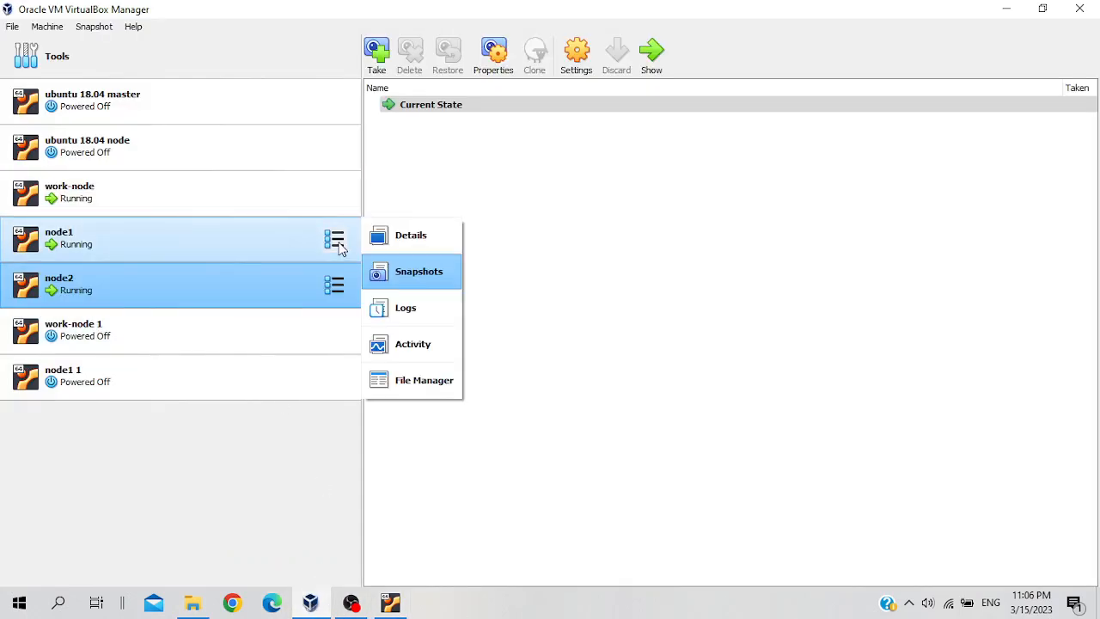
click(662, 63)
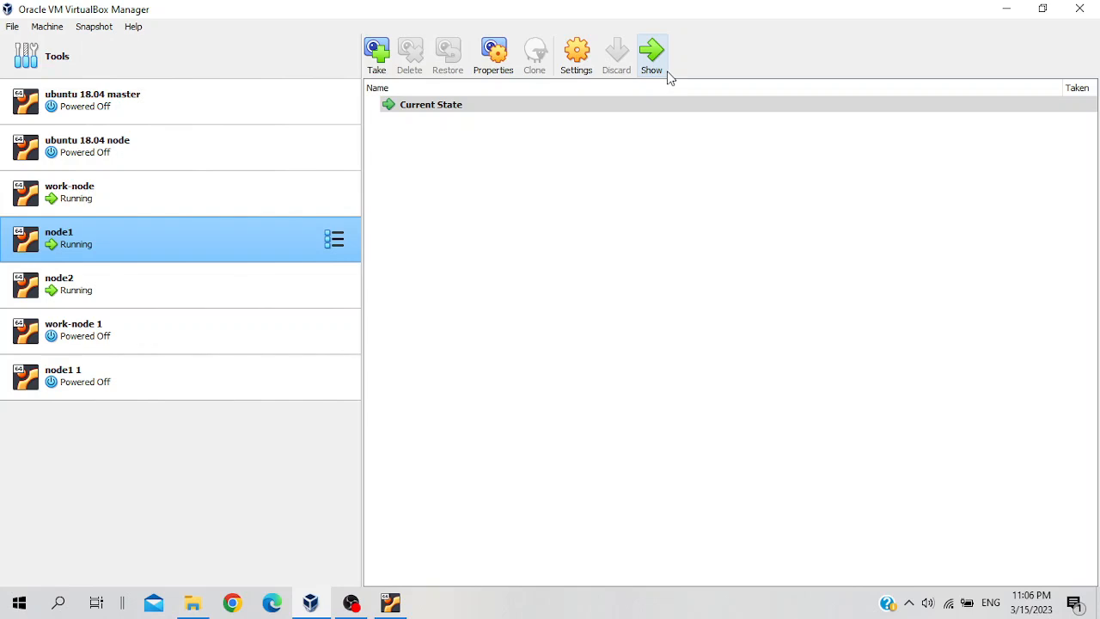
click(668, 74)
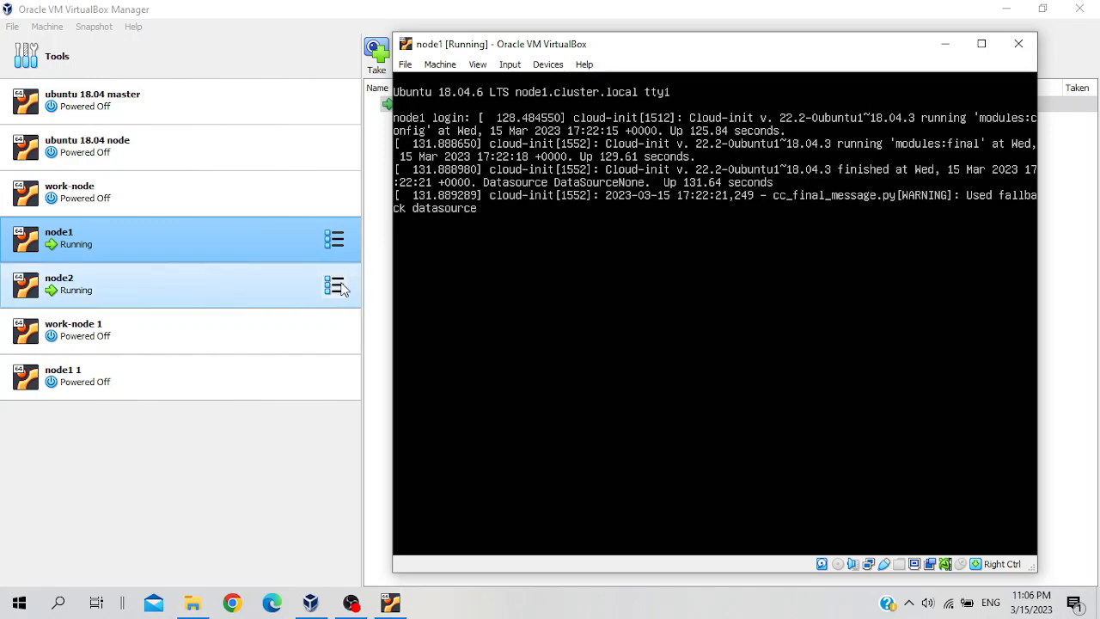
- Show the console window of the running node2 machine and bring node1's console to the front
click(342, 290)
click(651, 53)
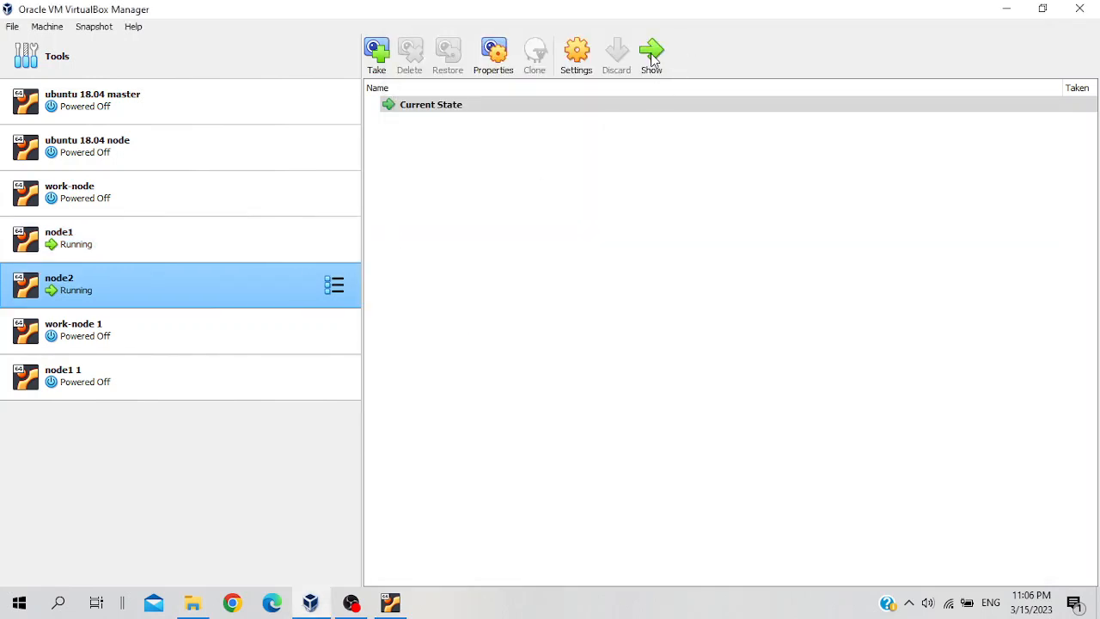
click(386, 607)
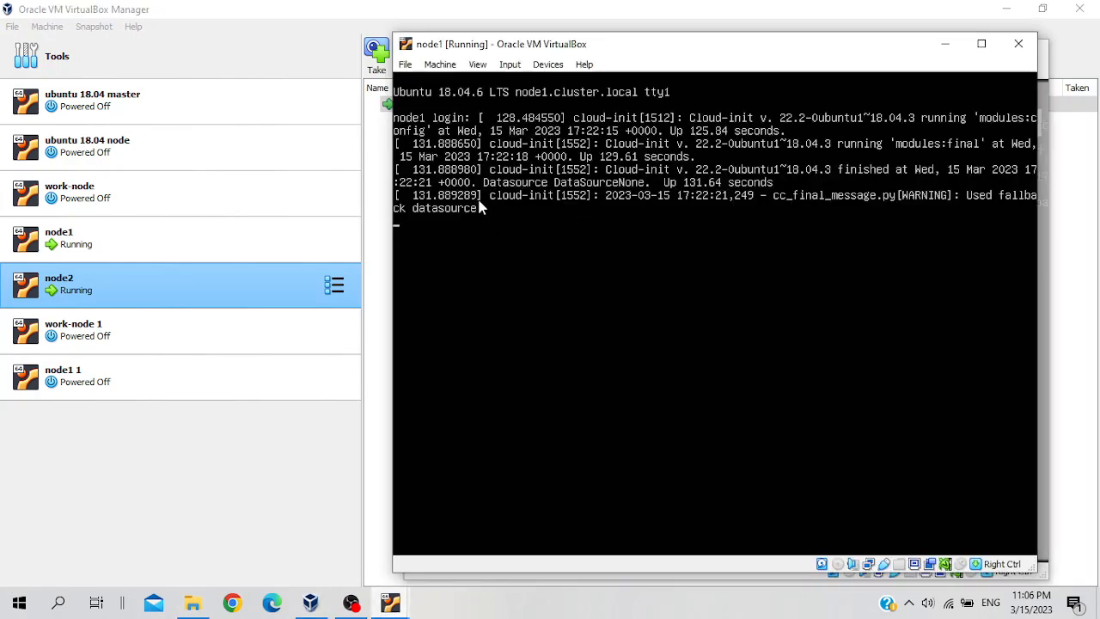
- Log in to the node1 console with the regular user's name and account password
key(Return)
text(sahil)
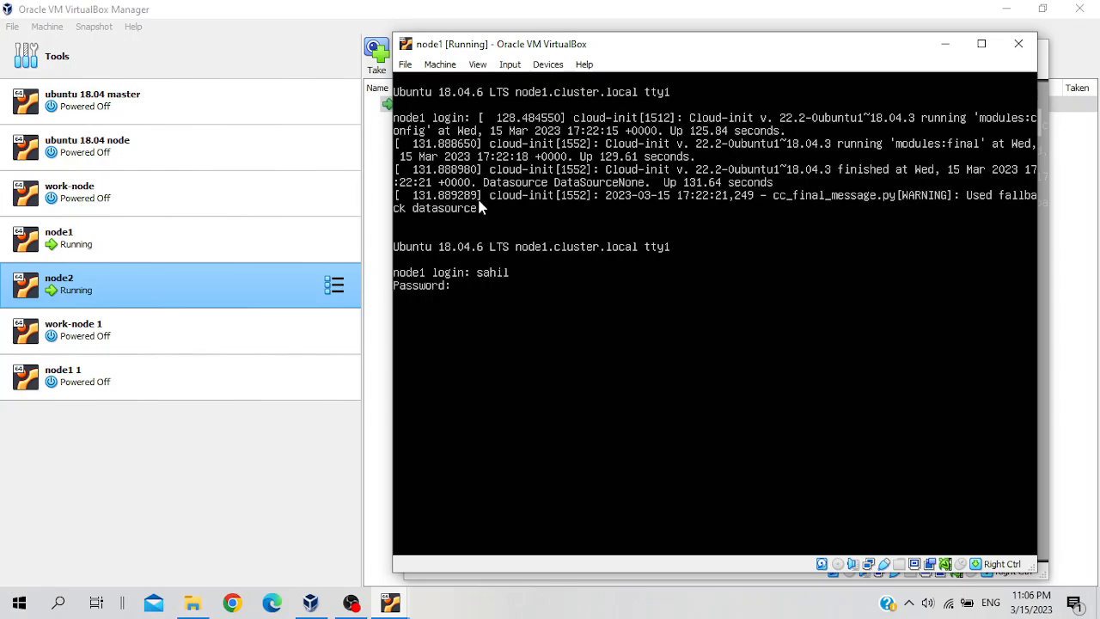
key(Return)
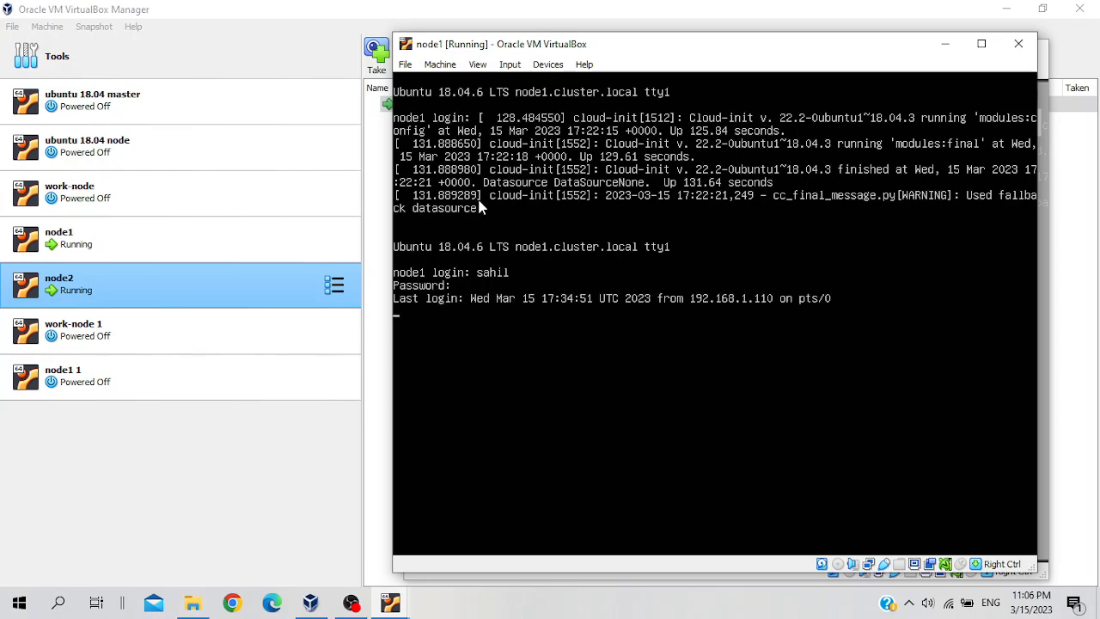
- Shut down node1 with sudo poweroff, authorizing it with the account password
key(Return)
text(sudo poweroff)
key(Return)
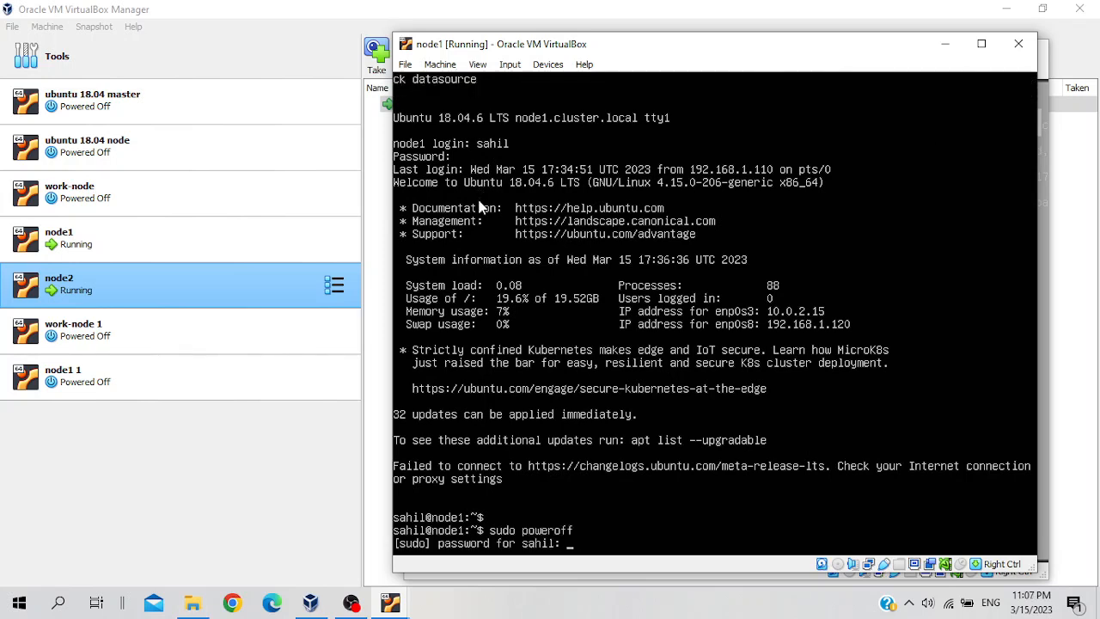
key(Return)
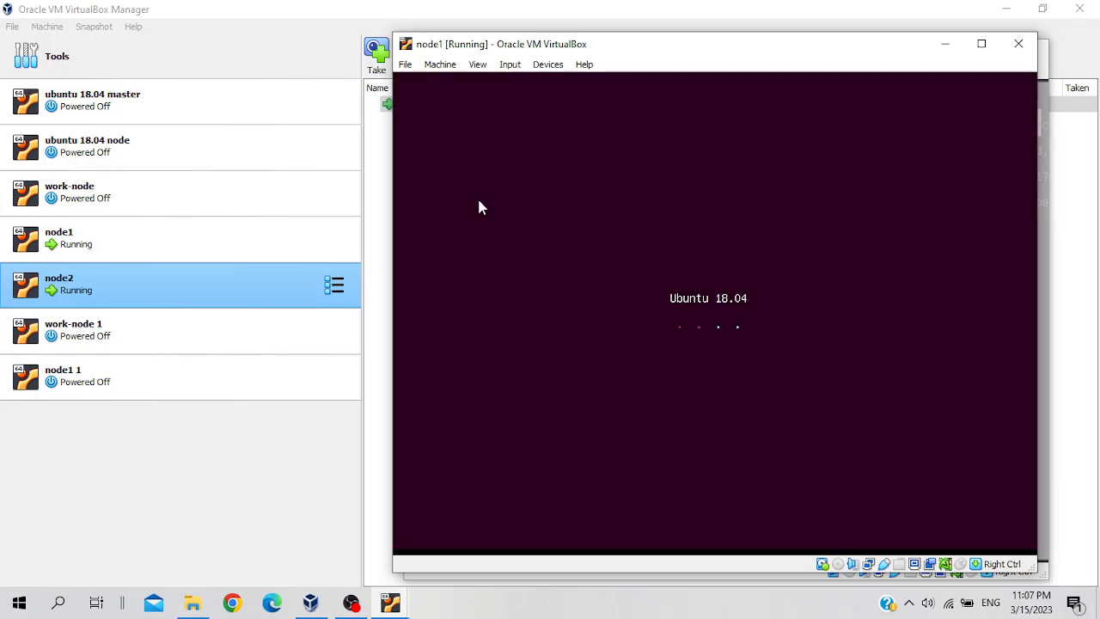
- Bring node2's console to the front and log in with the regular user's name and account password
click(426, 572)
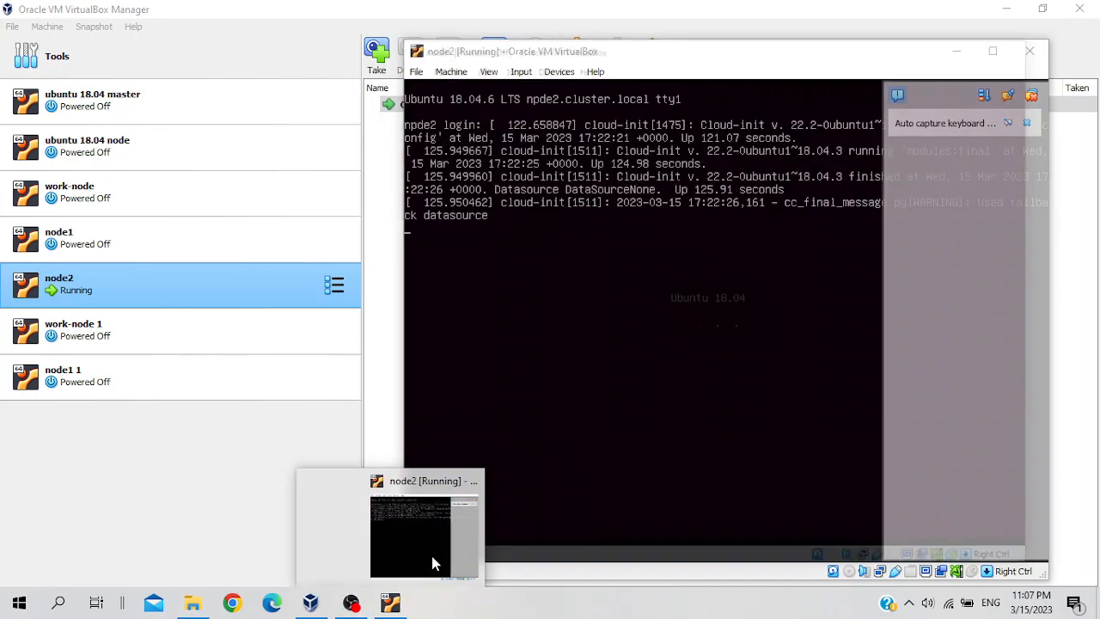
key(Return)
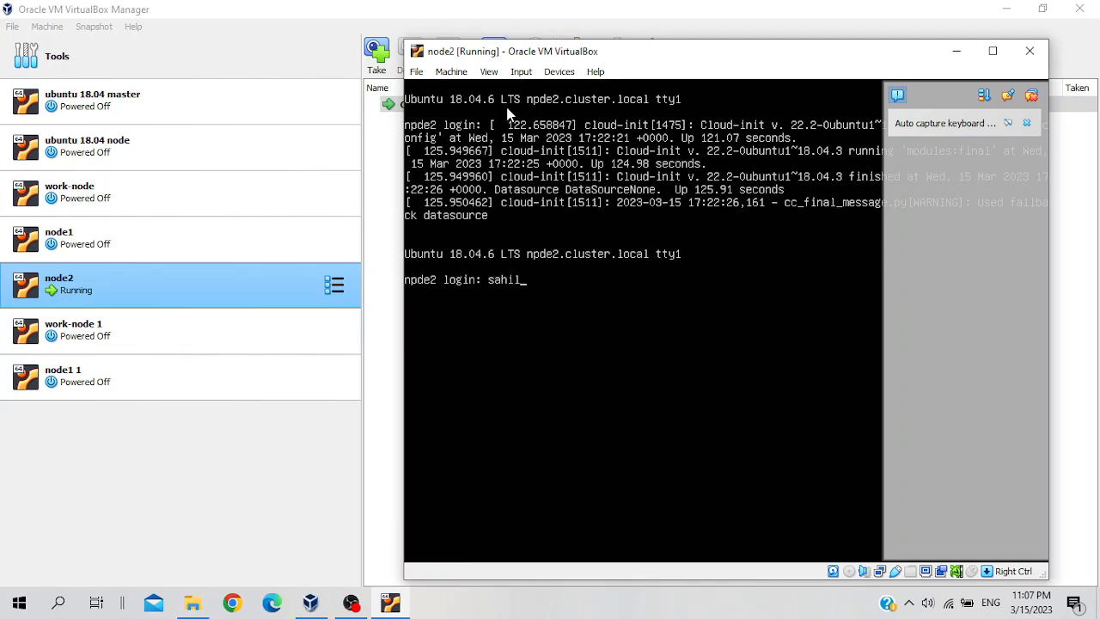
key(Return)
key(Return)
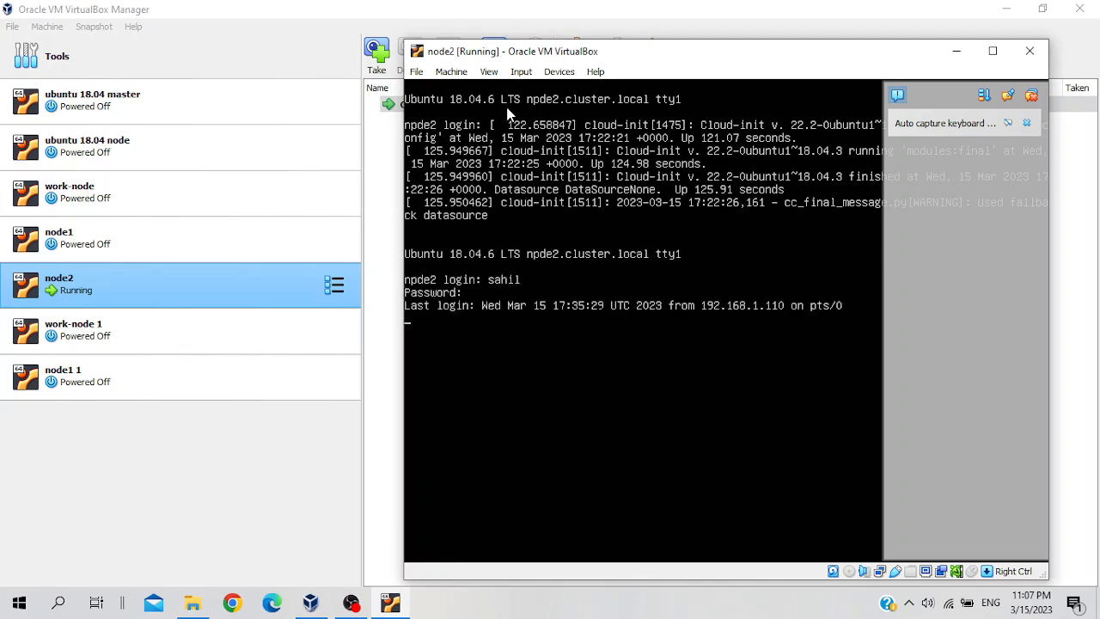
- Shut down node2 with sudo poweroff, authorizing it with the account password
key(Return)
text(sudo poweroff)
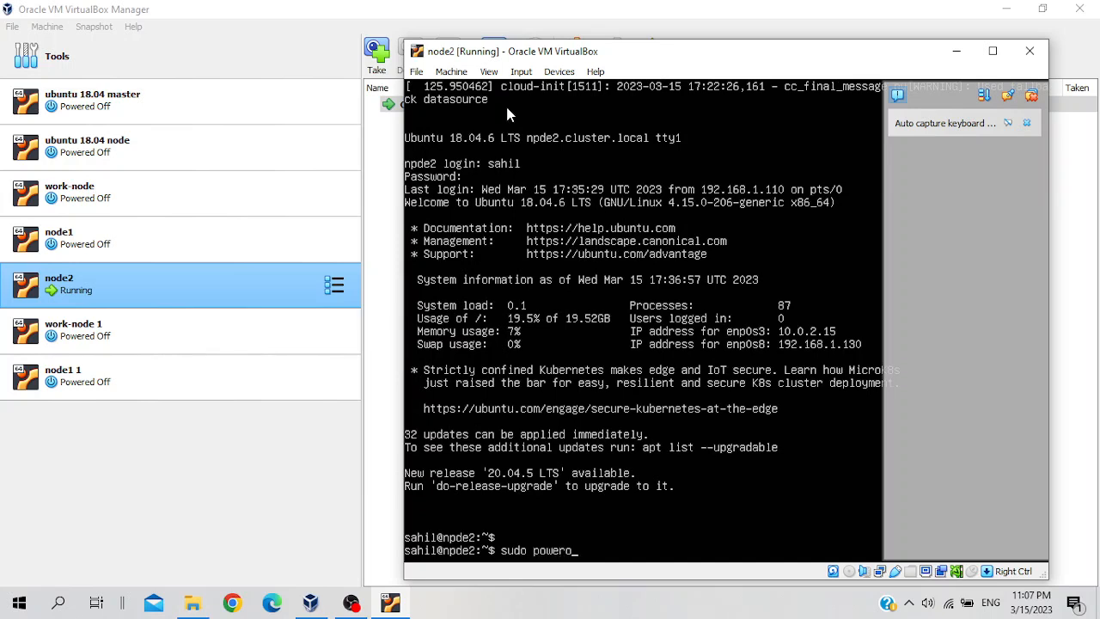
key(Return)
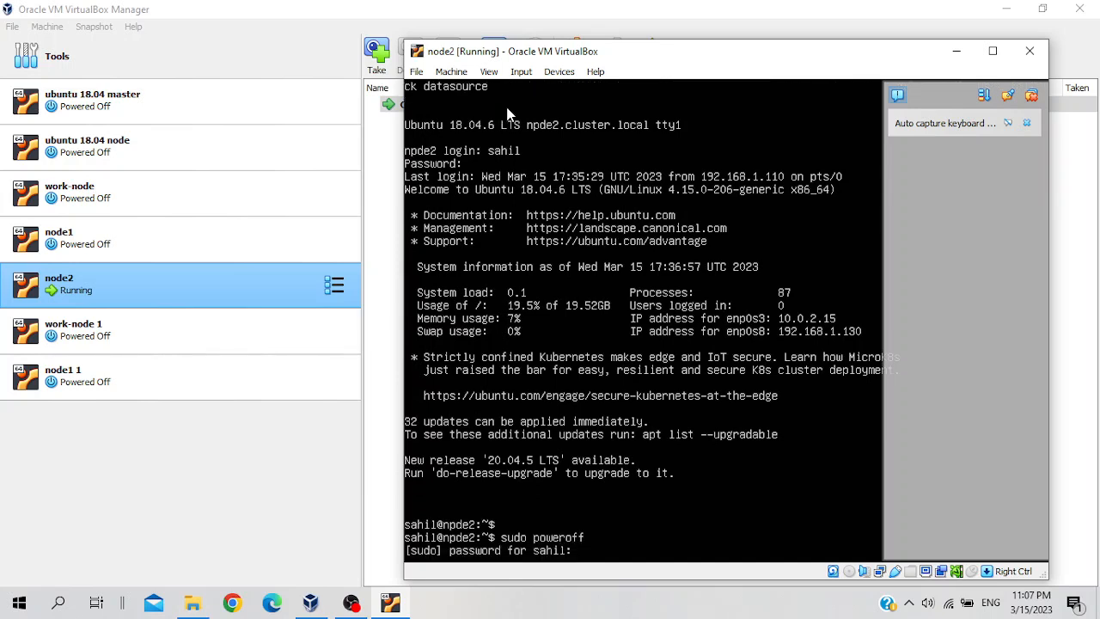
key(Return)
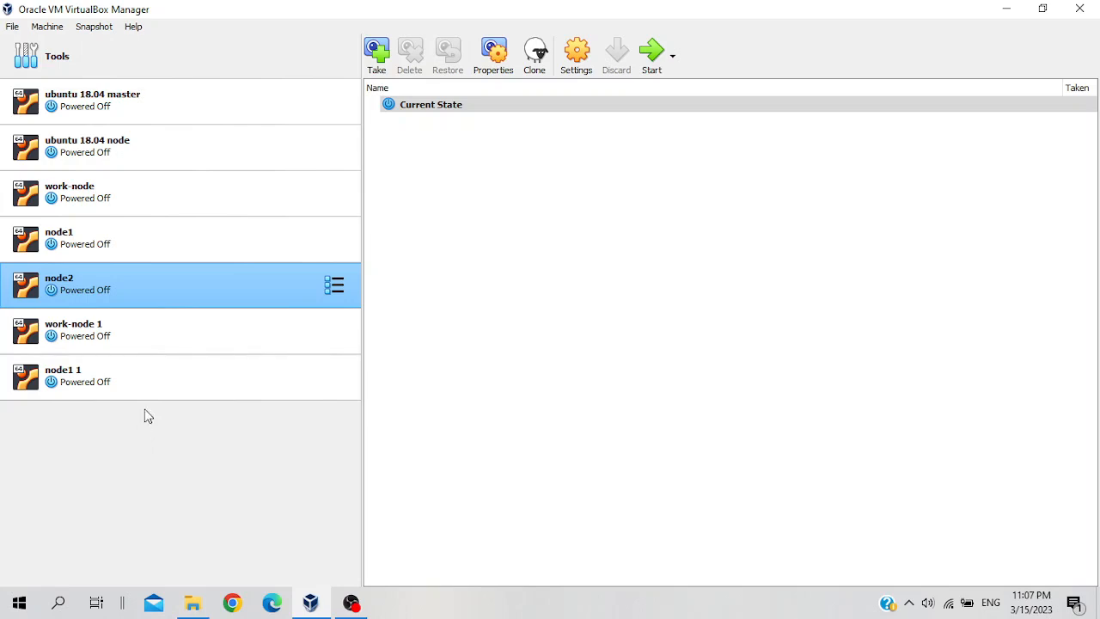
- Start exporting the node2 machine as an appliance and set the output file to E:\virtual box folder\exports\node2.ova
click(336, 288)
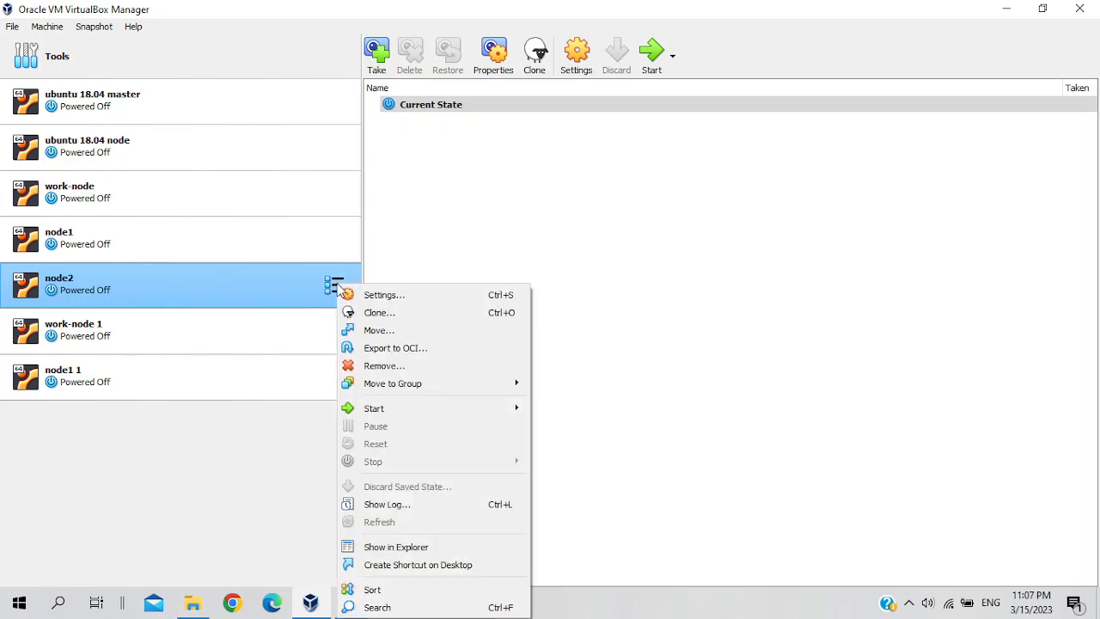
click(367, 349)
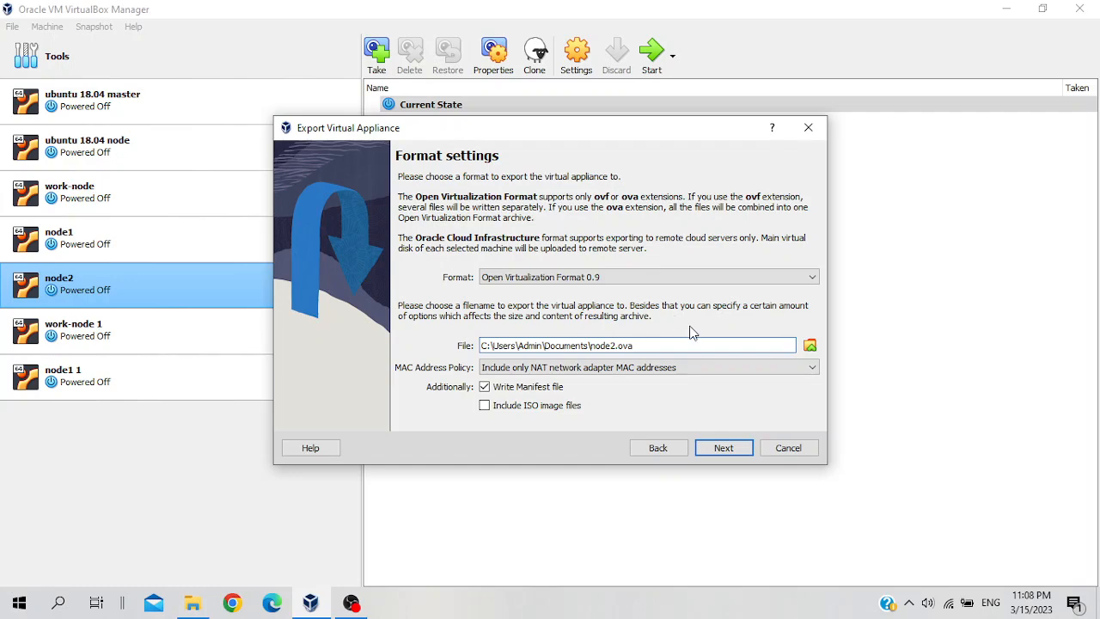
click(810, 344)
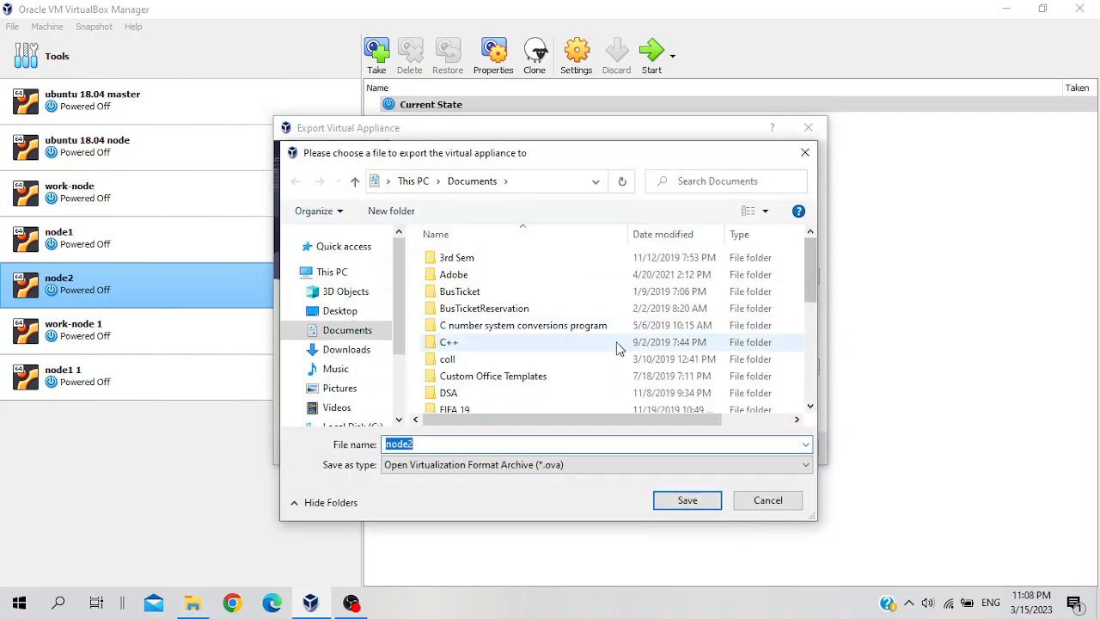
scroll(352, 370, down, 4)
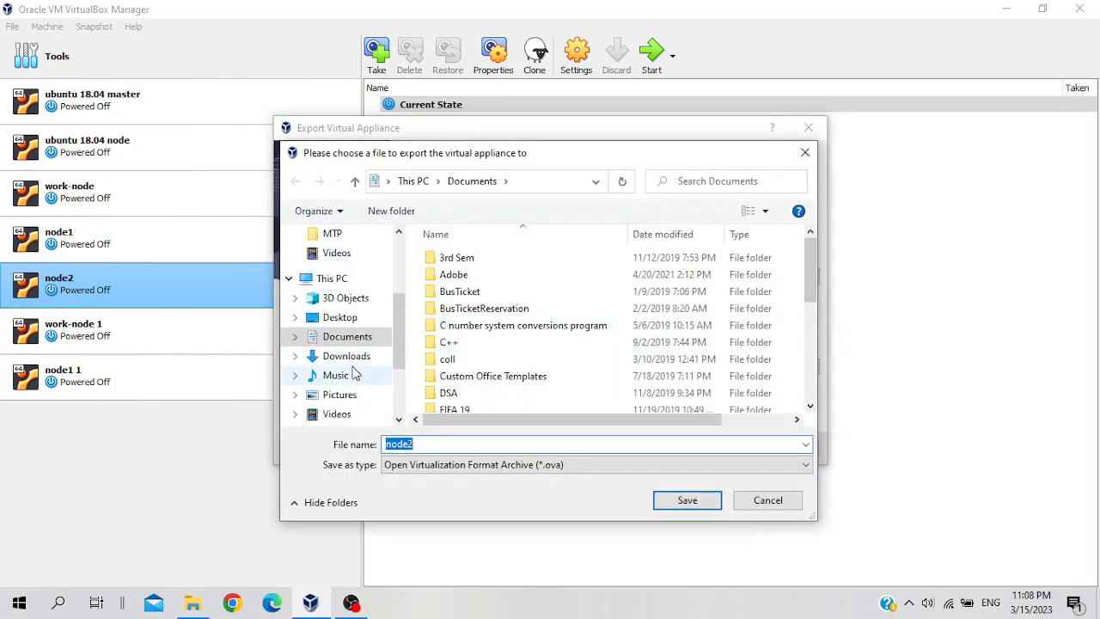
click(351, 357)
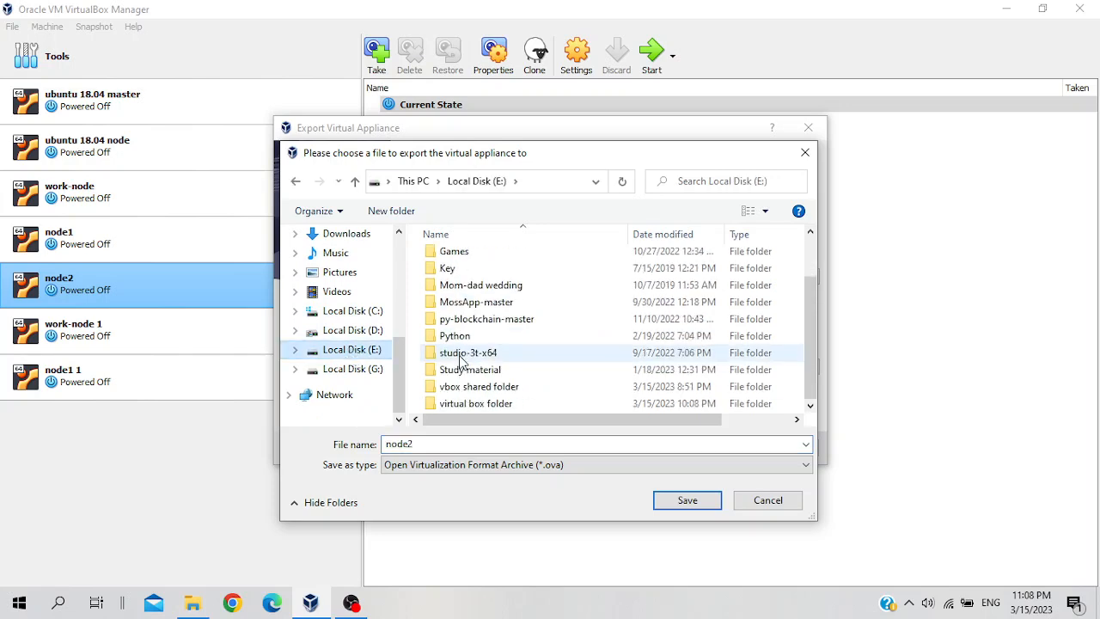
double_click(476, 404)
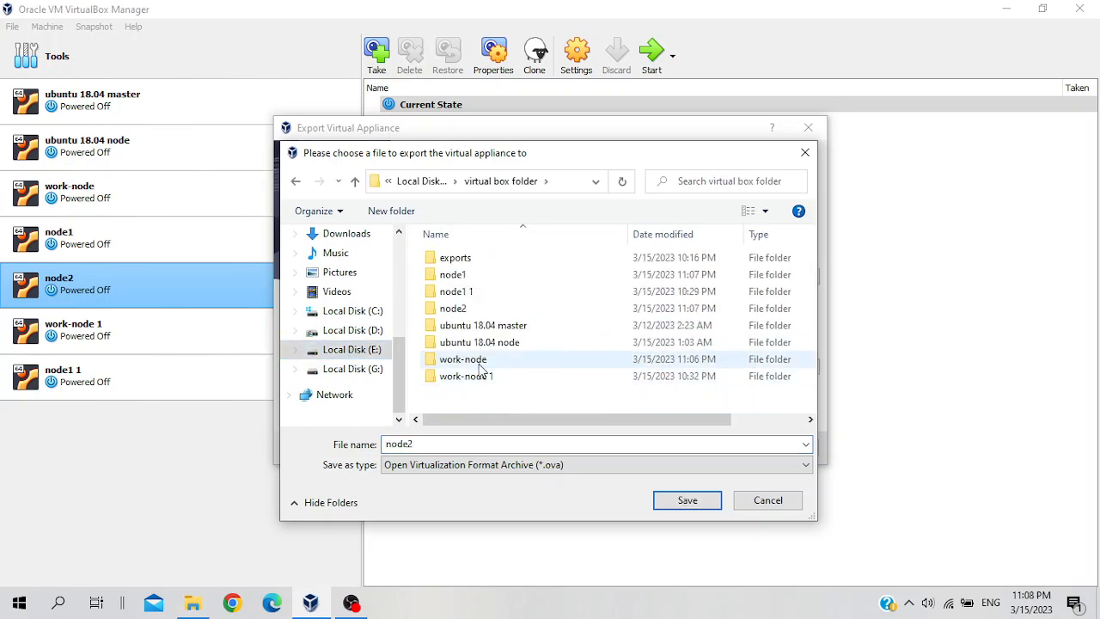
click(469, 261)
double_click(468, 259)
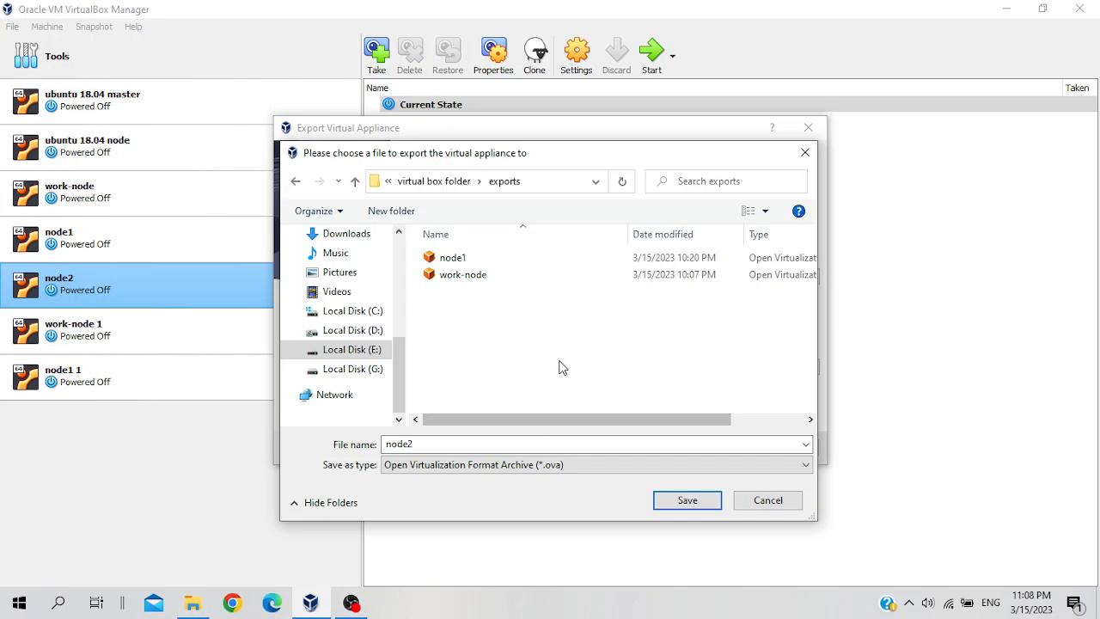
click(687, 505)
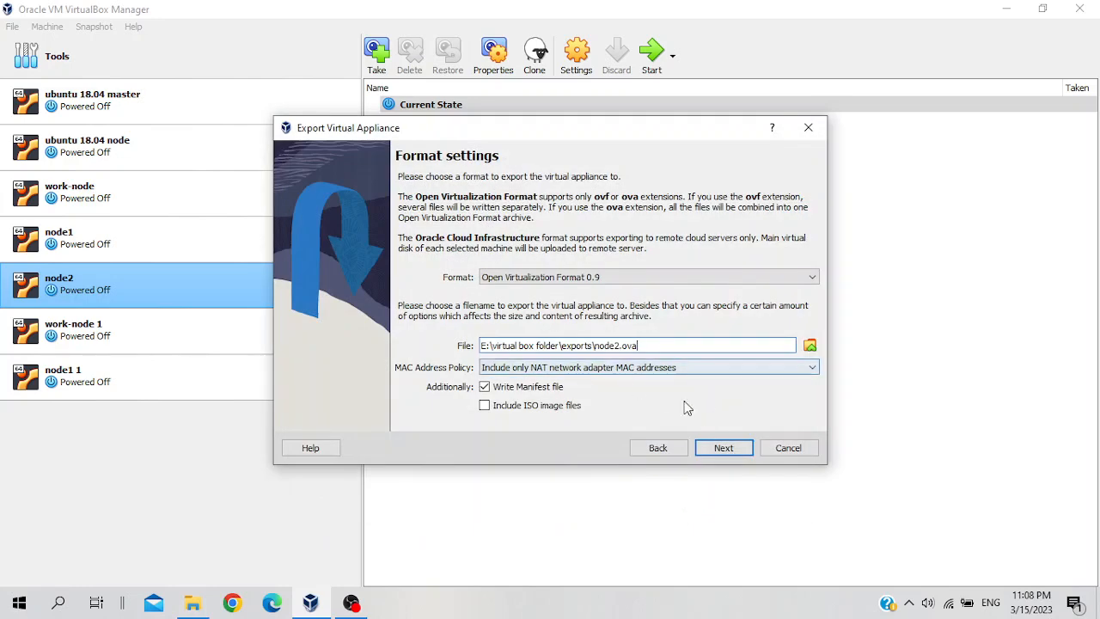
- Review node2's appliance settings in the export wizard and run the export
click(729, 449)
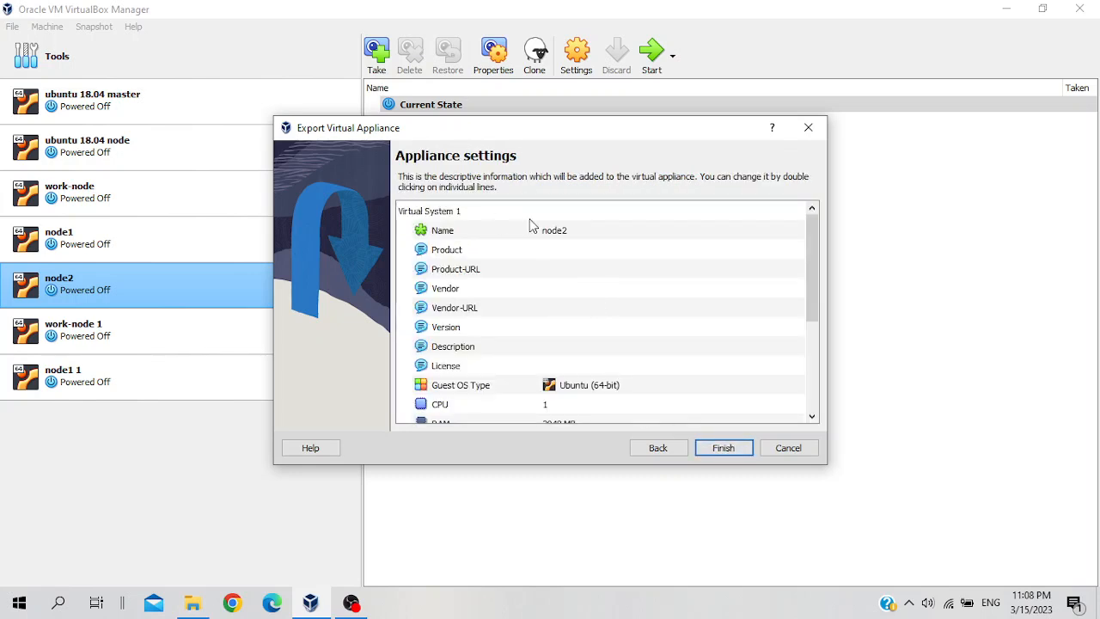
scroll(550, 267, down, 3)
scroll(591, 313, up, 3)
scroll(601, 254, down, 3)
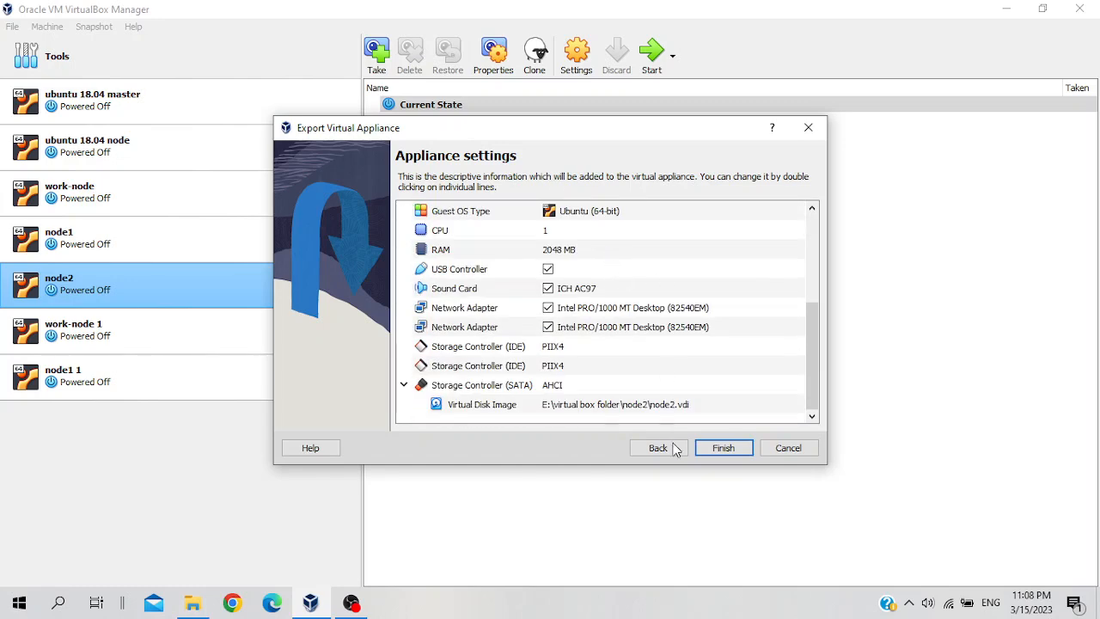
click(722, 448)
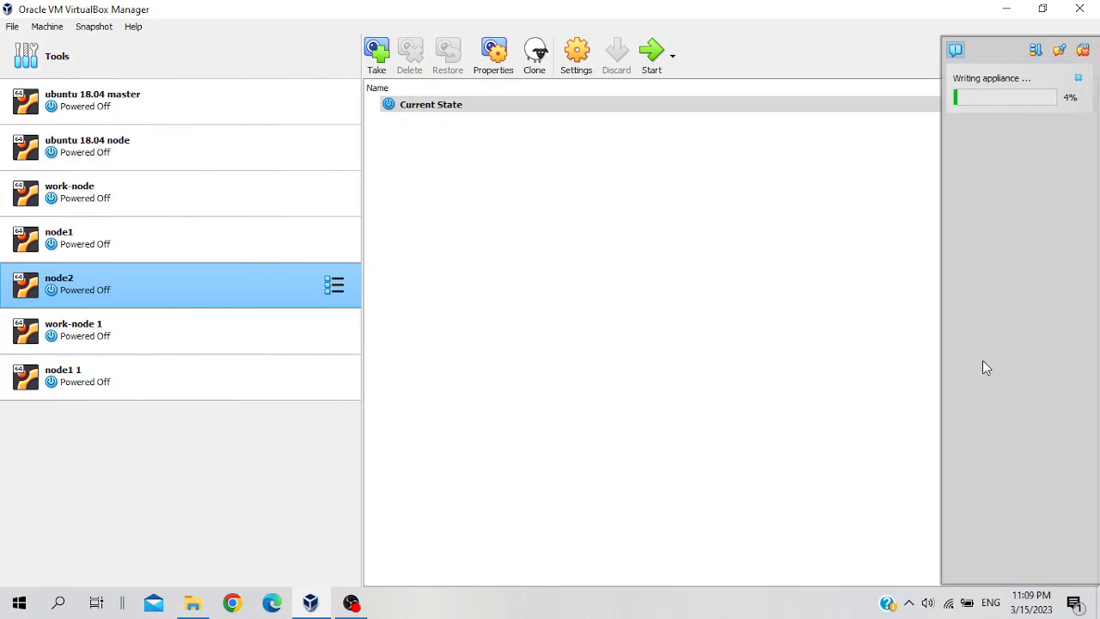
click(350, 603)
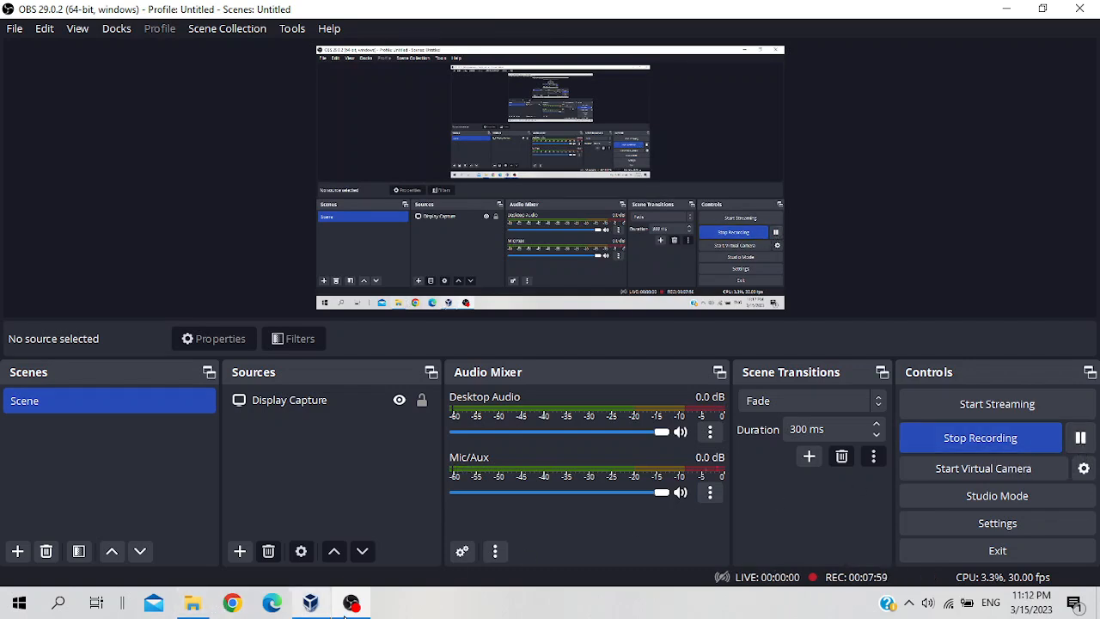
click(311, 603)
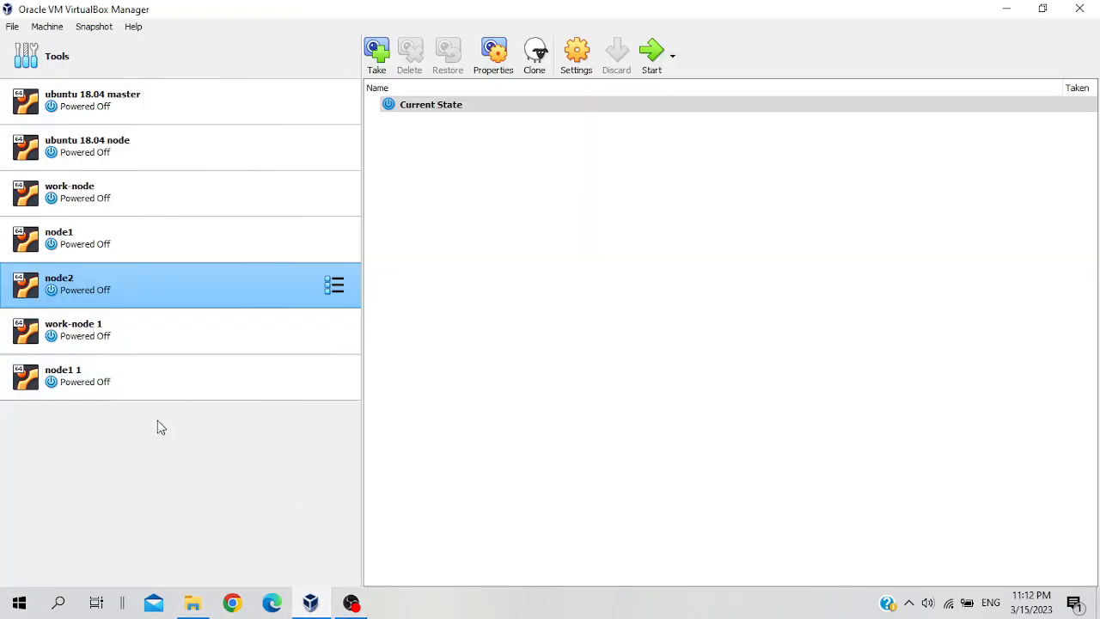
- Check the exports folder in File Explorer for the node2 appliance file and return to the VirtualBox Manager
click(193, 603)
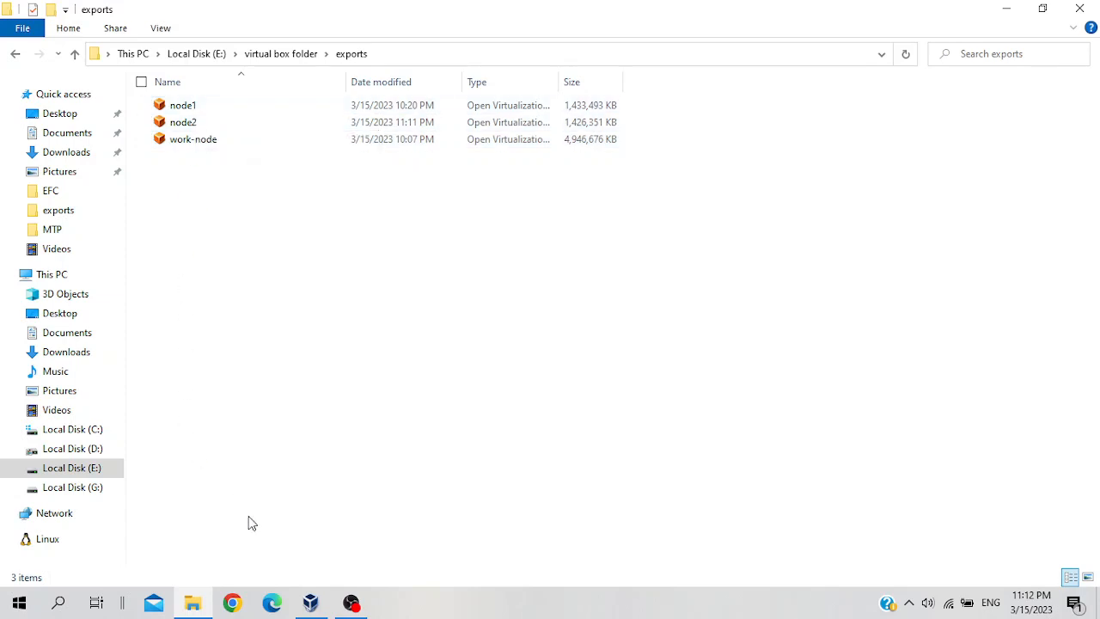
click(310, 606)
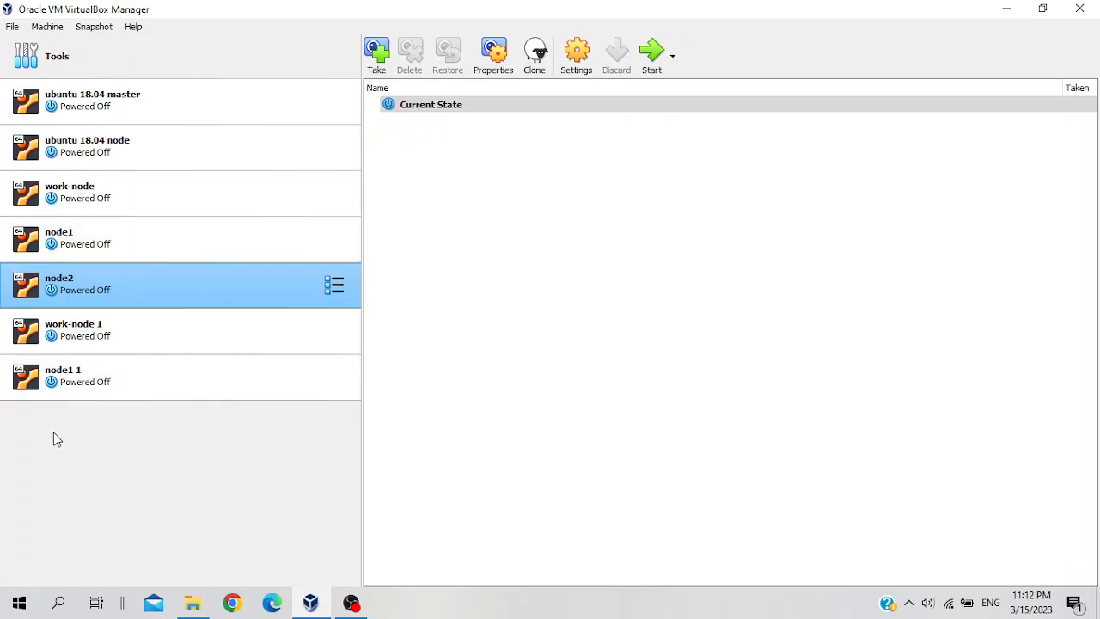
- Start an appliance import and choose E:\virtual box folder\exports\node2.ova as the file to import
click(12, 28)
click(56, 72)
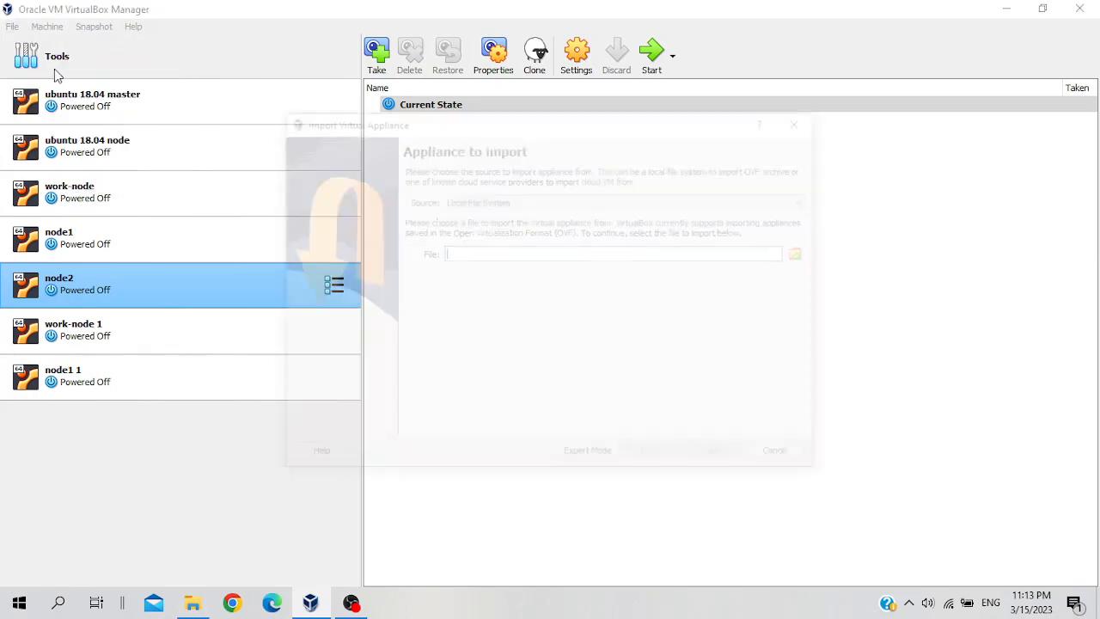
click(806, 253)
scroll(336, 327, up, 2)
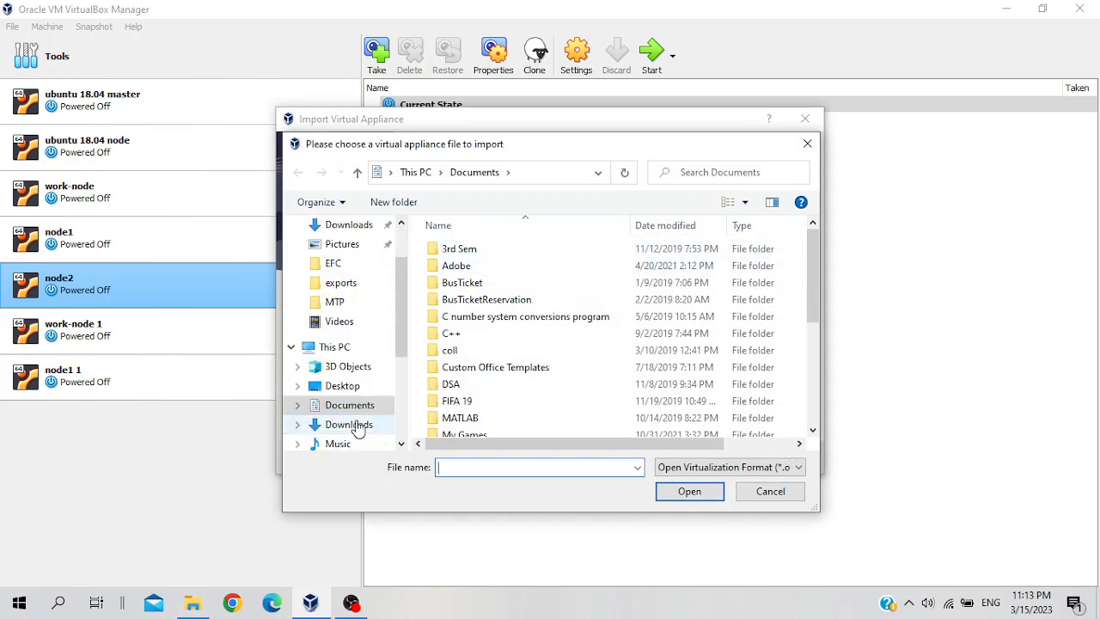
scroll(357, 335, down, 1)
scroll(357, 340, down, 3)
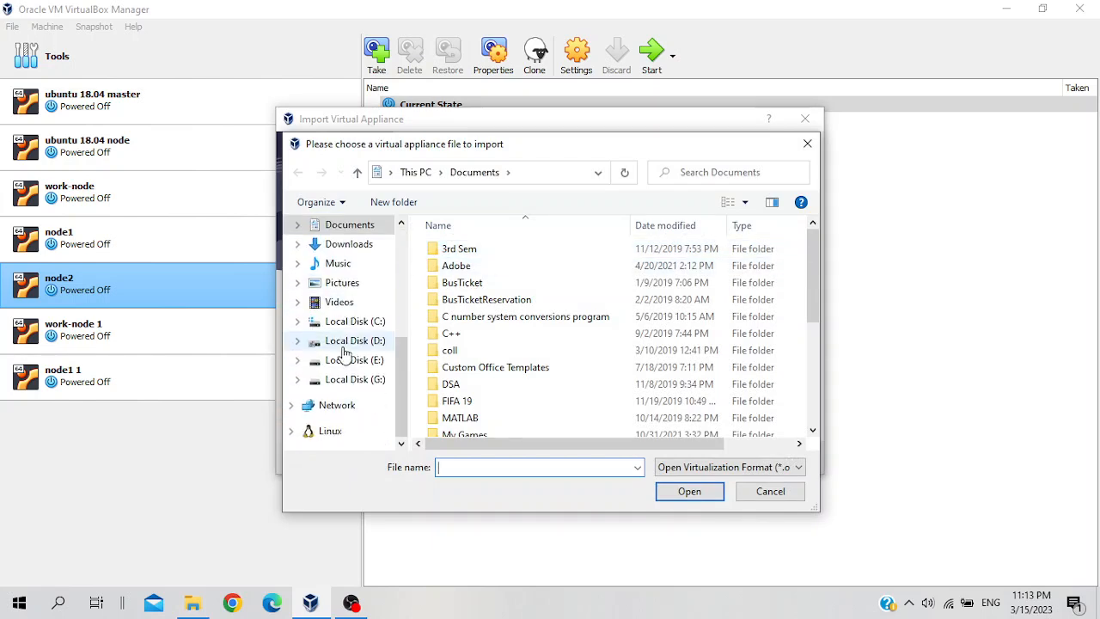
click(352, 366)
scroll(490, 343, down, 1)
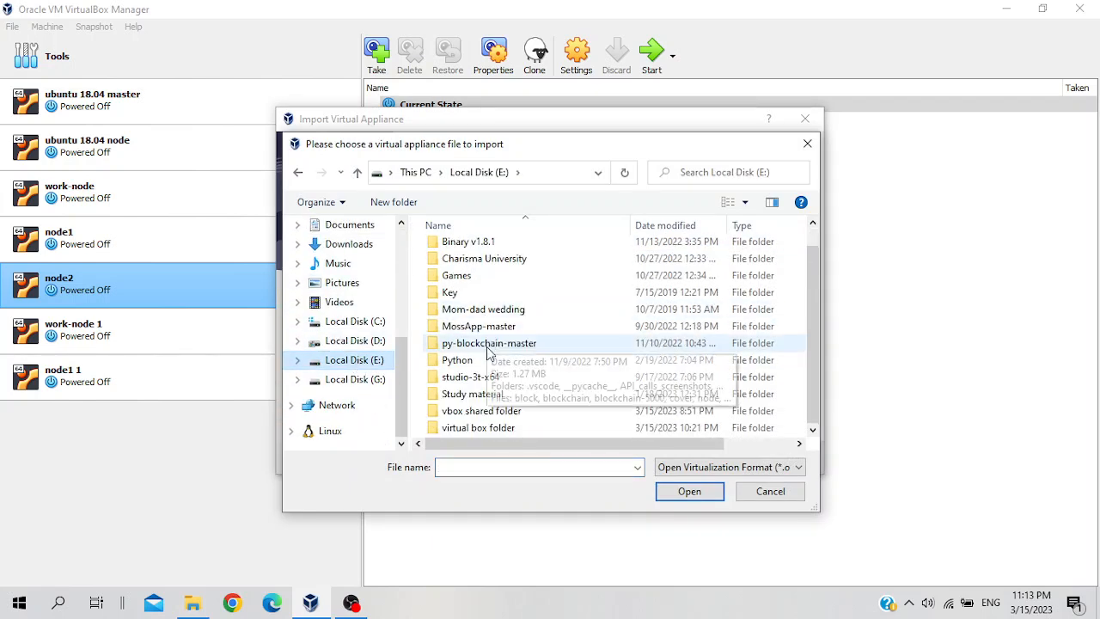
double_click(490, 430)
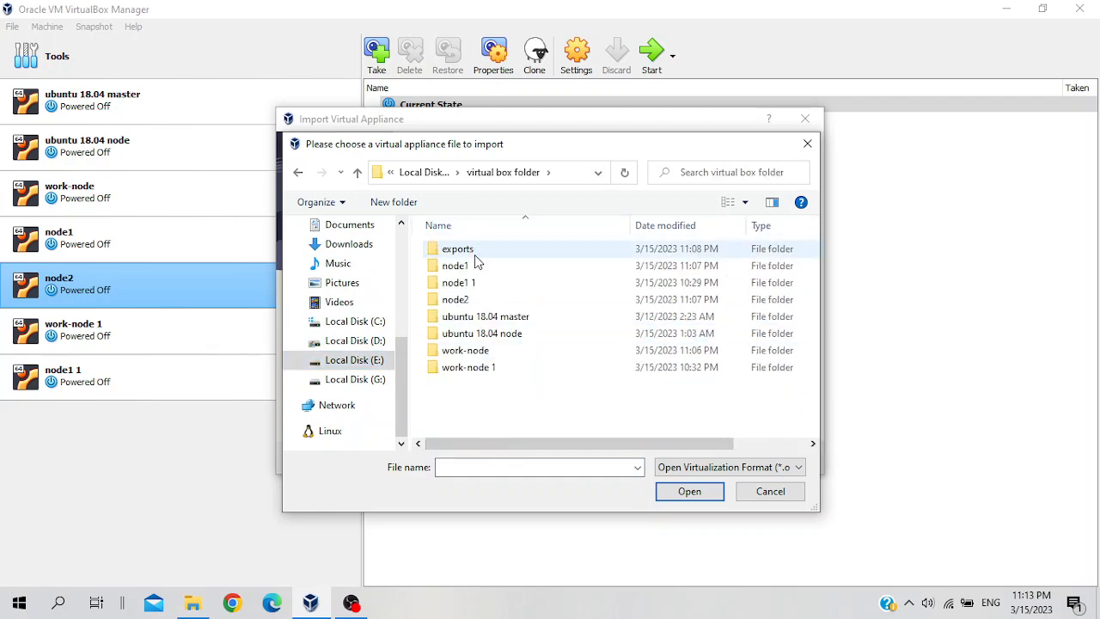
double_click(470, 249)
click(464, 267)
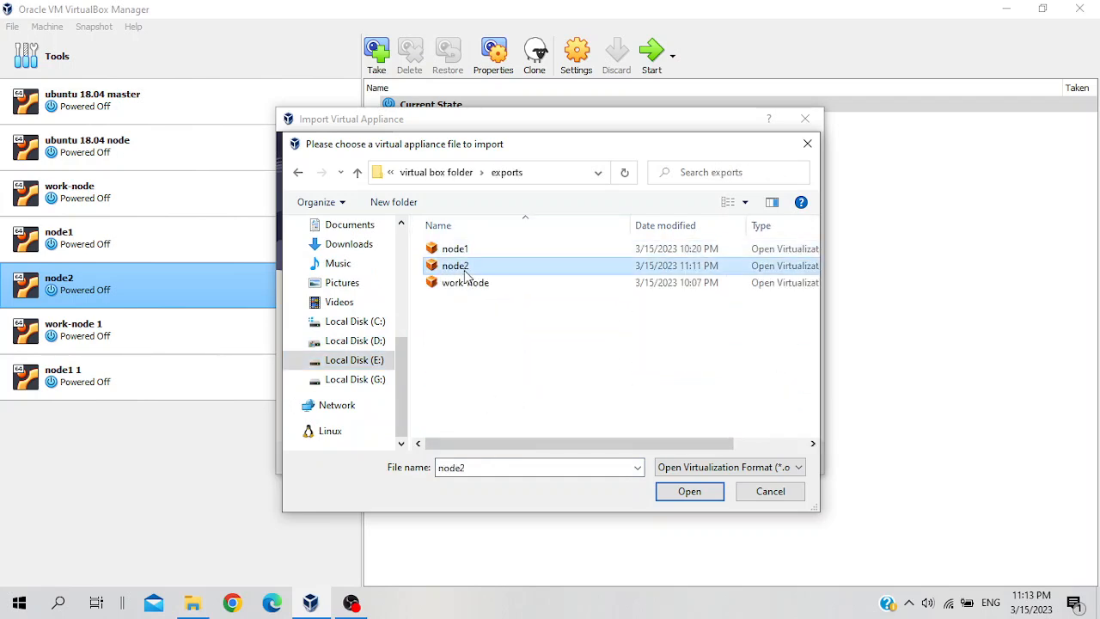
click(679, 494)
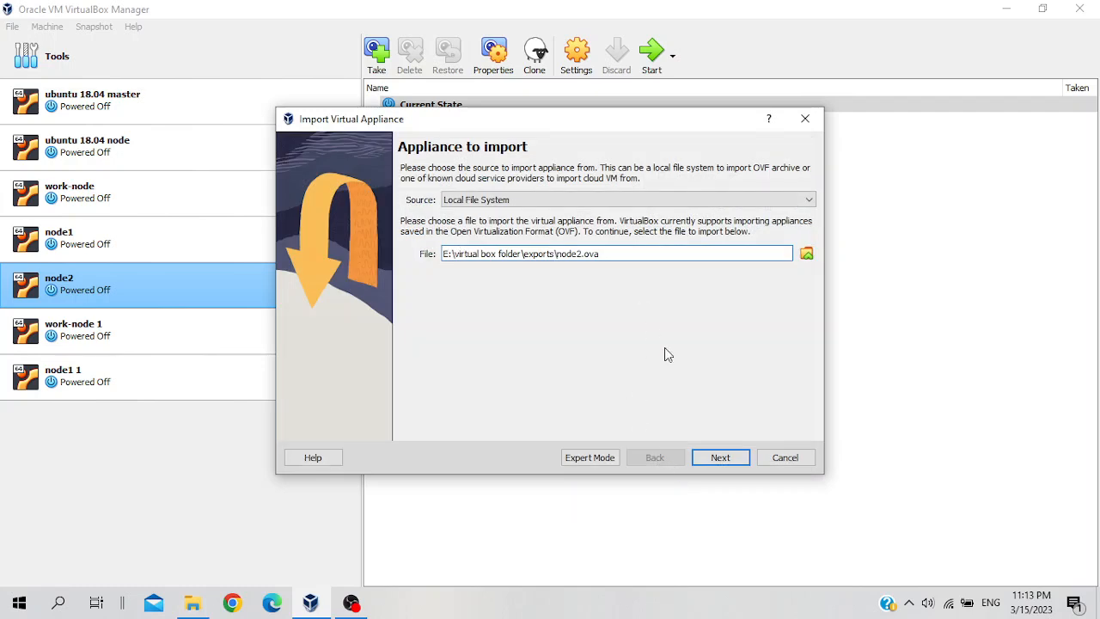
- Review the appliance settings, set the machine base folder to E:\virtual box folder, and run the node2 import
click(701, 457)
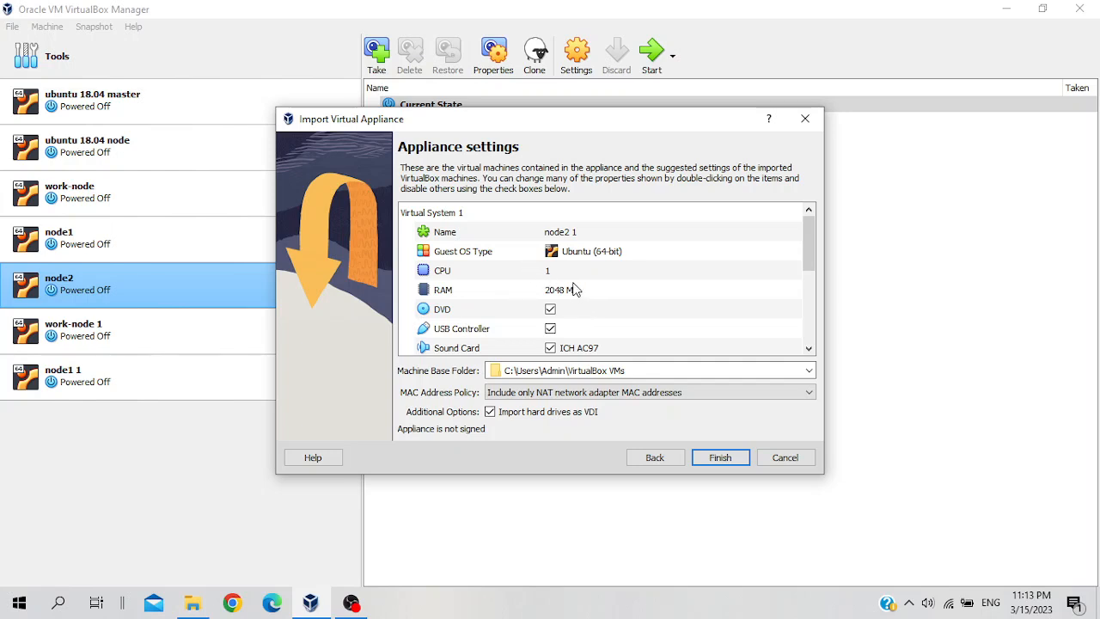
scroll(581, 289, down, 3)
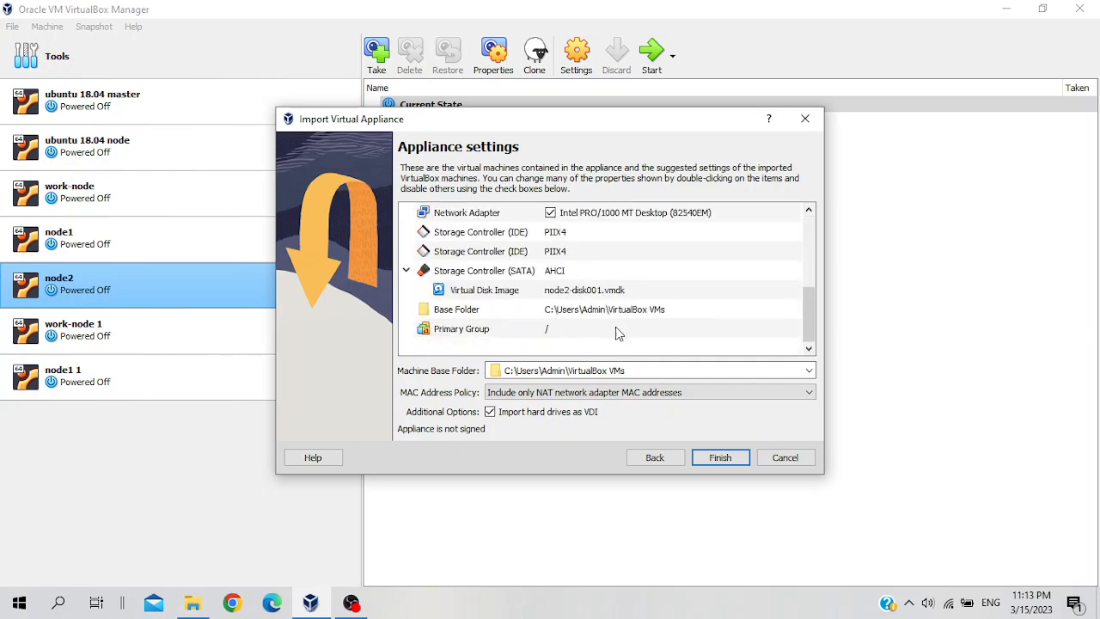
click(809, 371)
click(623, 399)
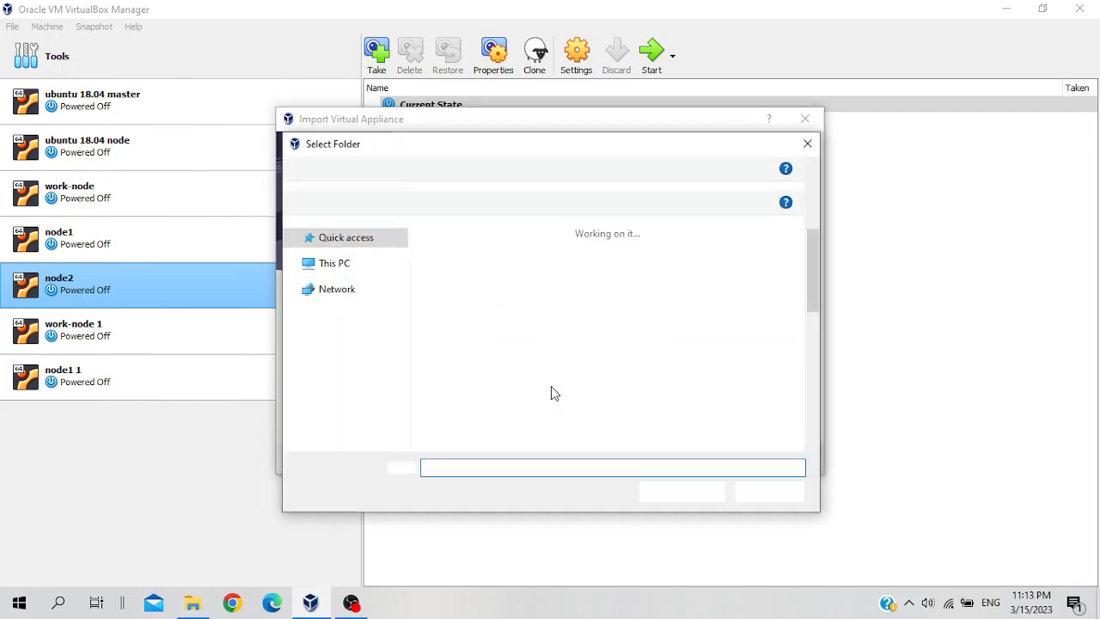
scroll(369, 390, down, 4)
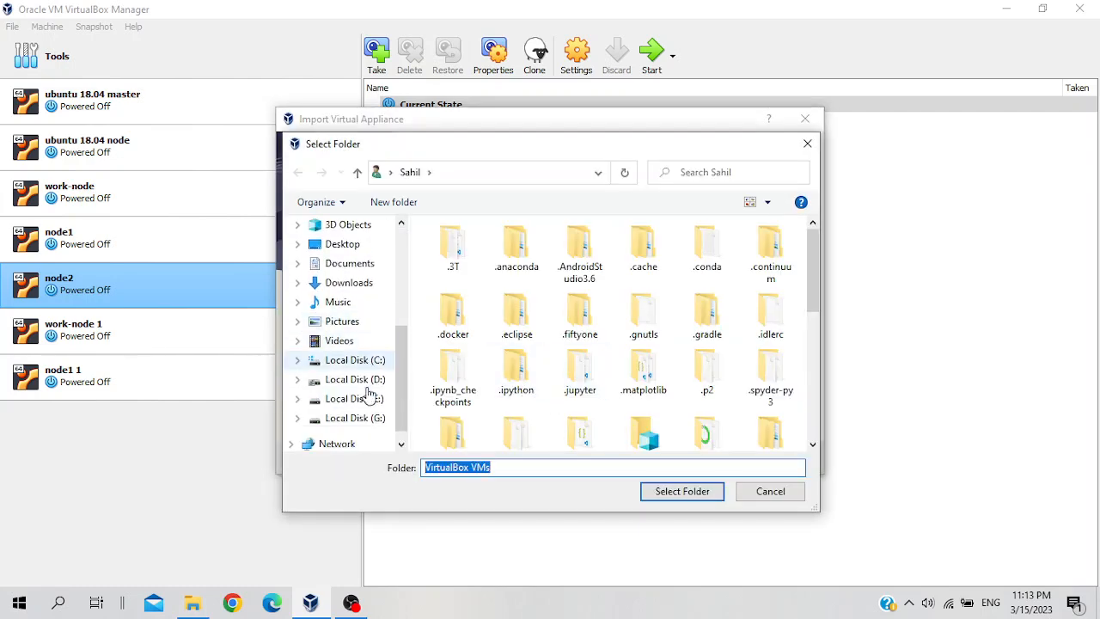
click(365, 404)
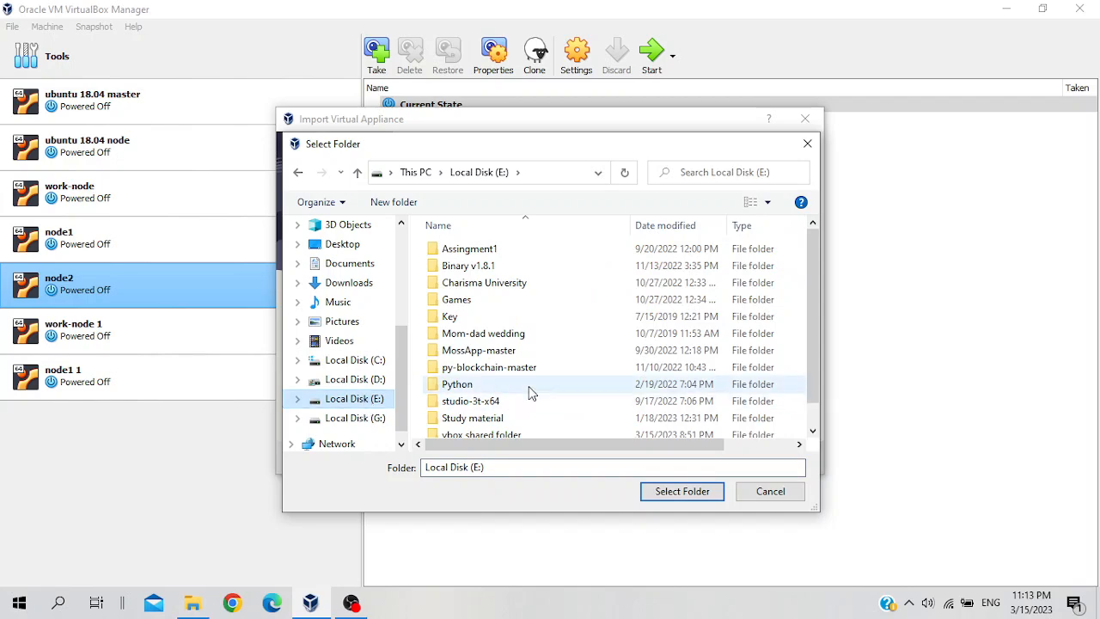
scroll(516, 397, down, 1)
click(495, 428)
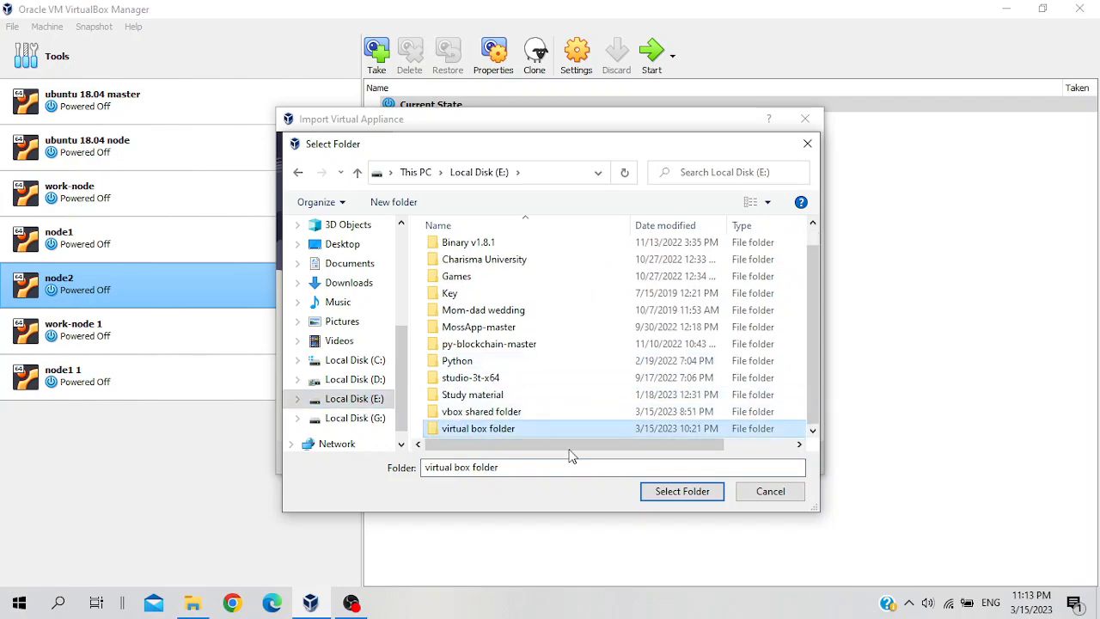
click(701, 493)
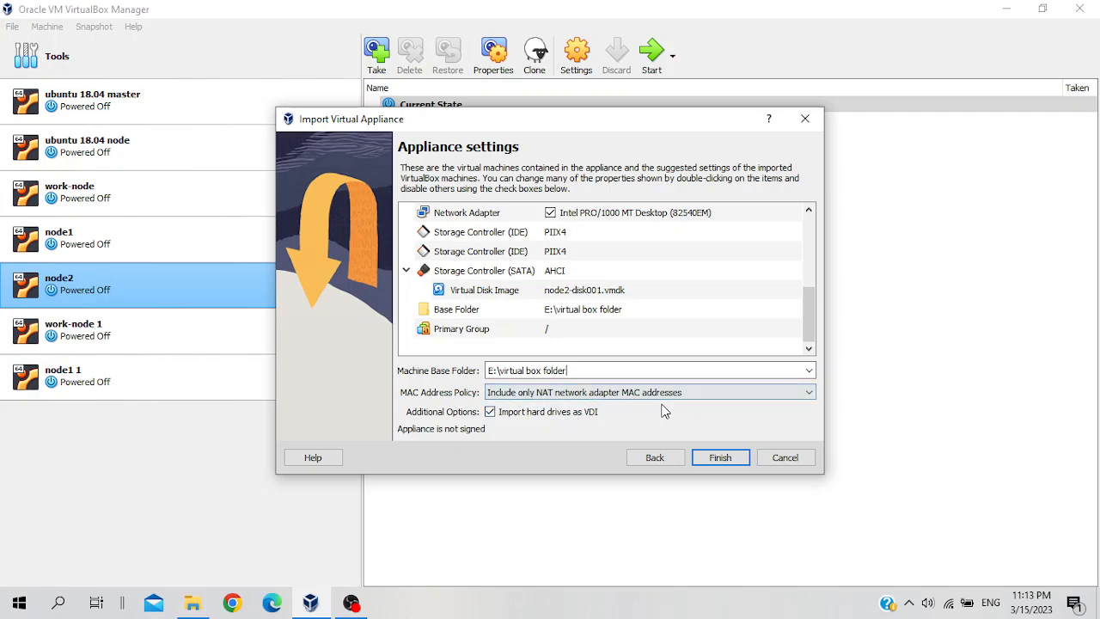
click(719, 457)
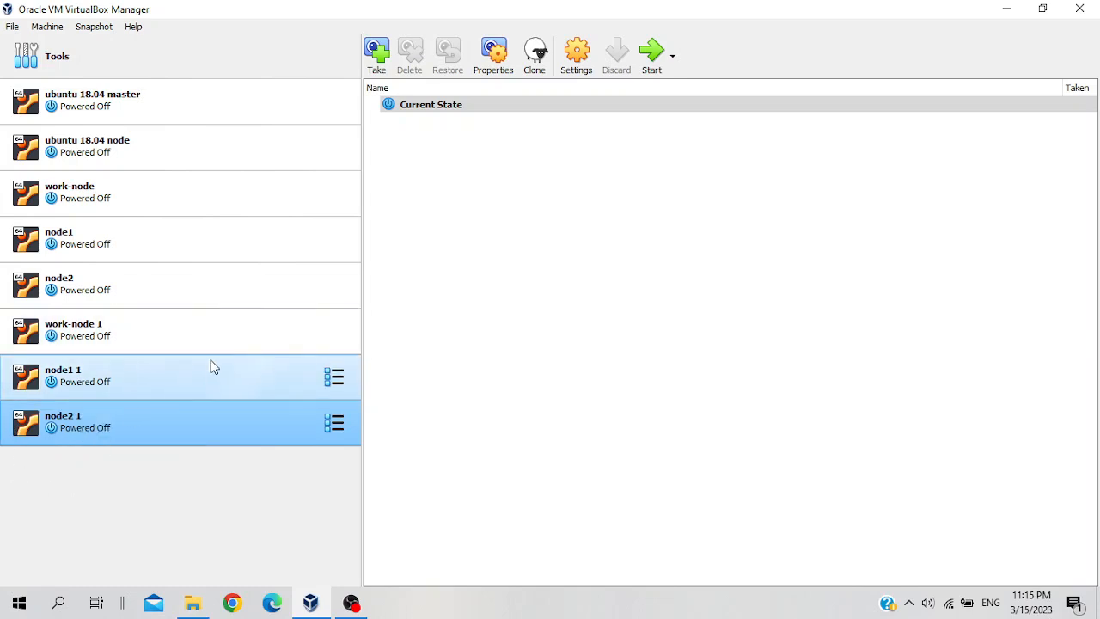
- Start the imported node1 1 machine in headless mode
click(334, 383)
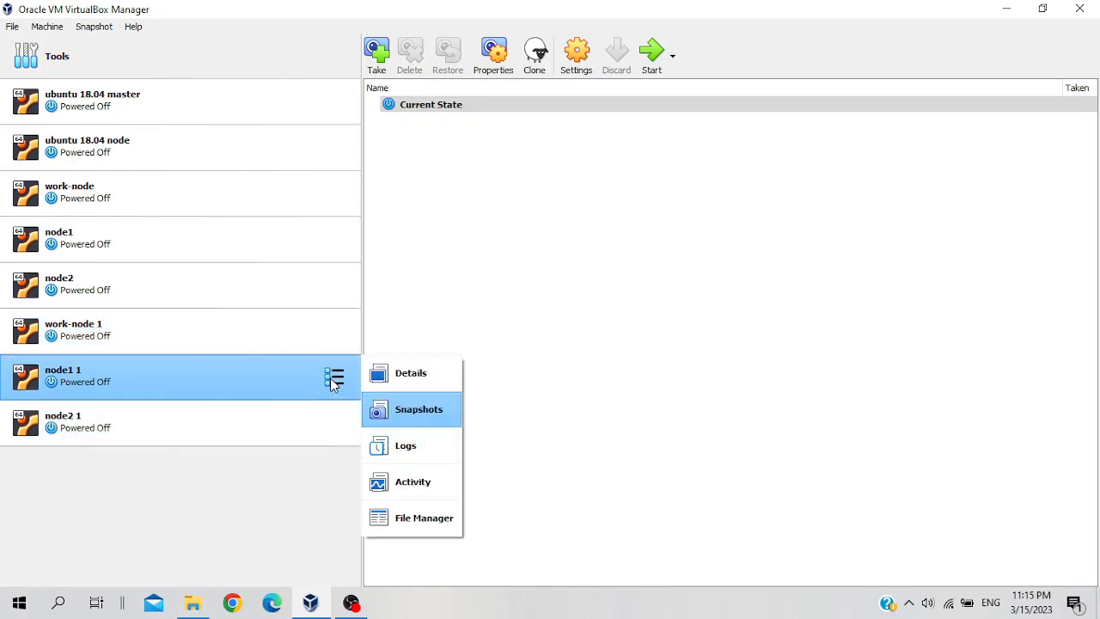
right_click(334, 383)
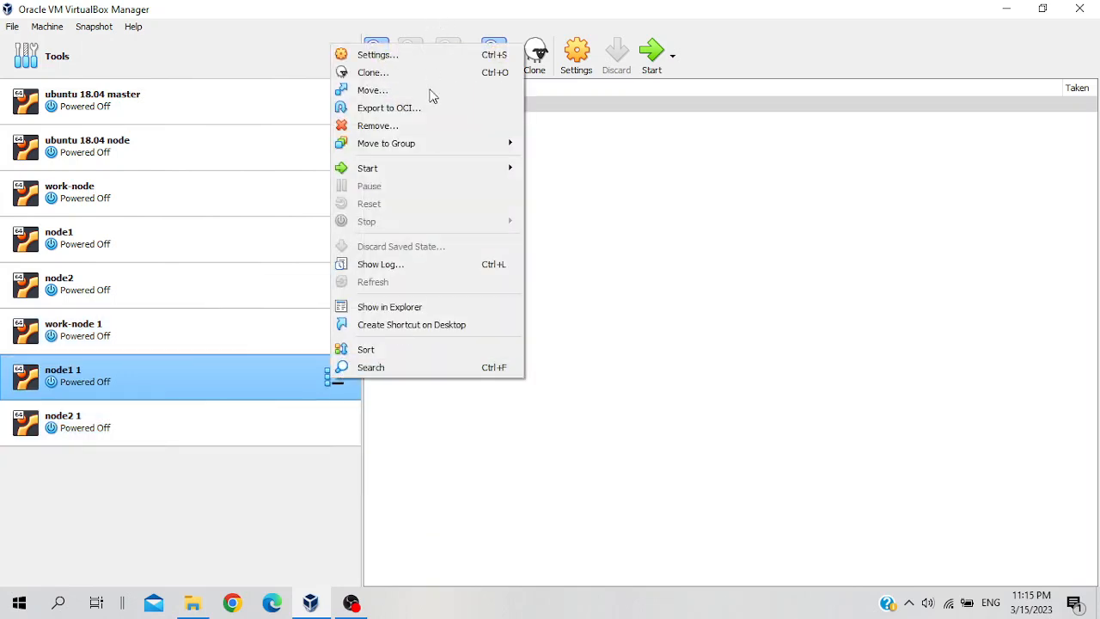
mouse_move(437, 177)
click(588, 184)
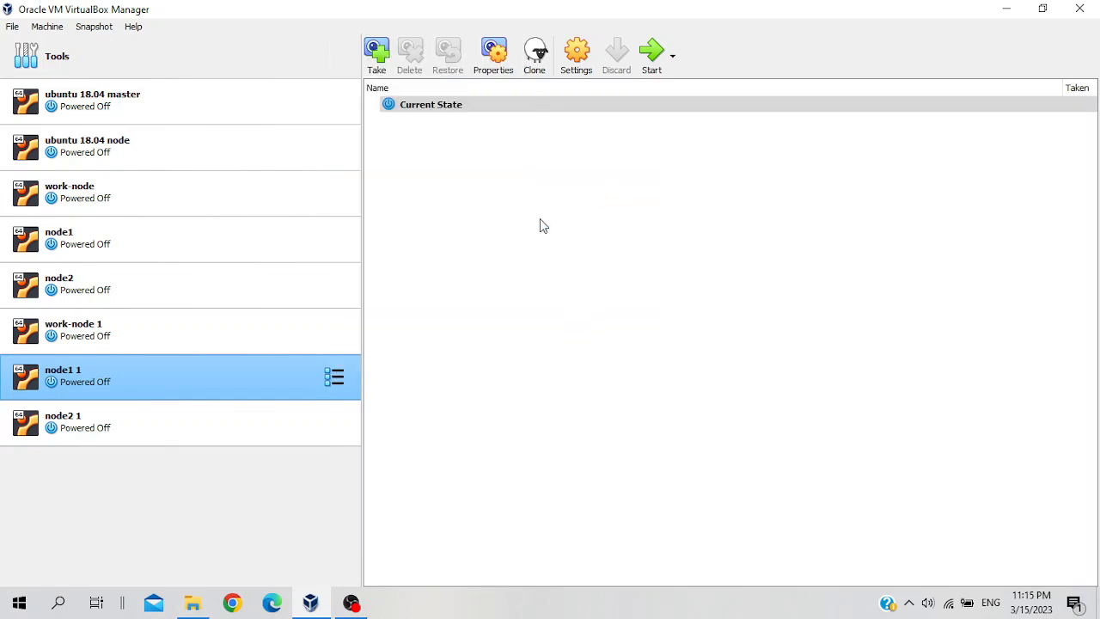
- Start the imported node2 1 machine in headless mode
click(335, 423)
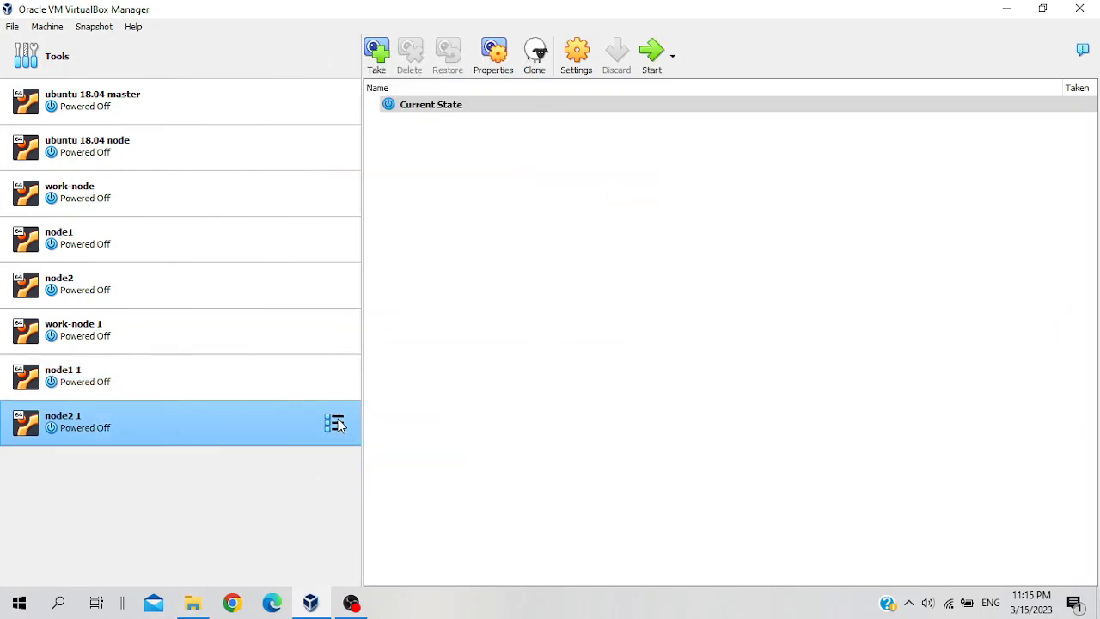
right_click(338, 423)
mouse_move(435, 206)
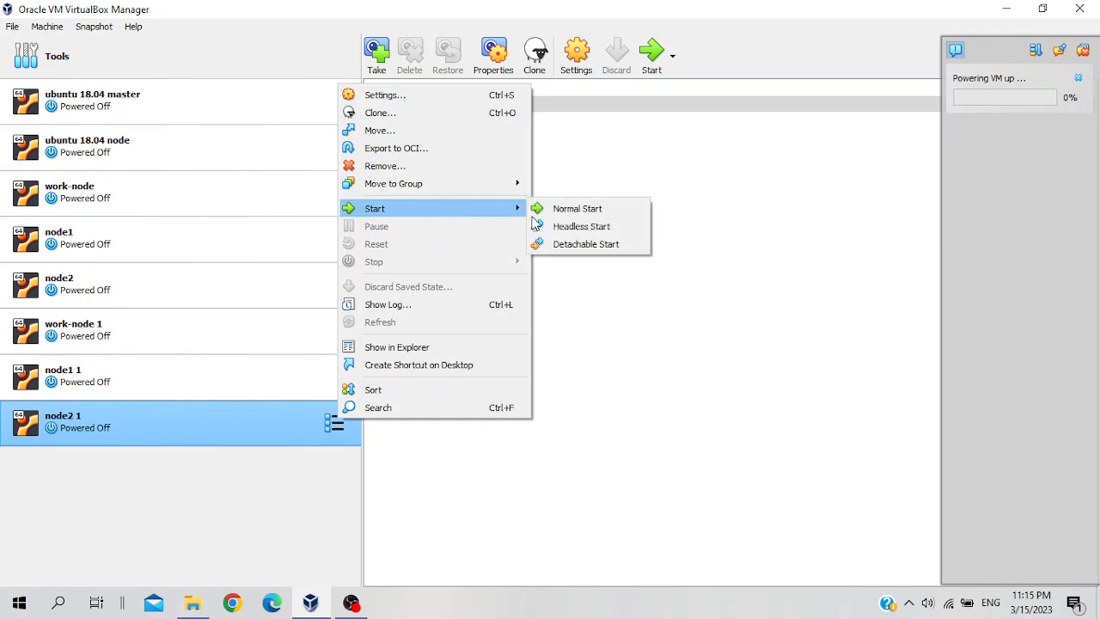
click(600, 227)
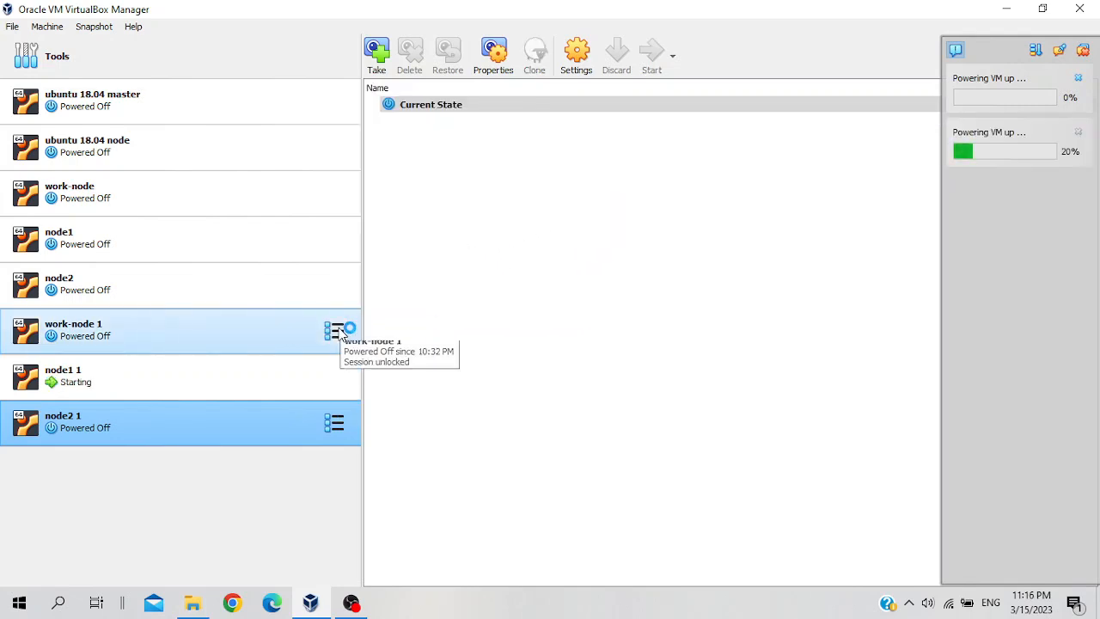
- Start the work-node 1 machine with a normal start and dismiss the keyboard capture and mouse integration notices in its window
right_click(342, 334)
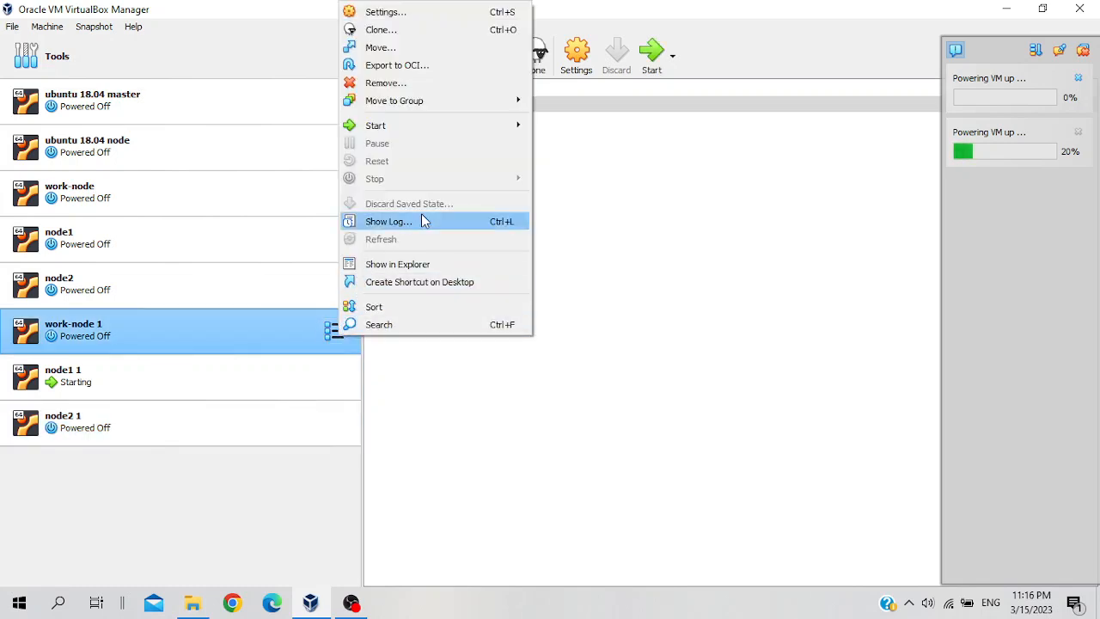
mouse_move(449, 127)
click(634, 131)
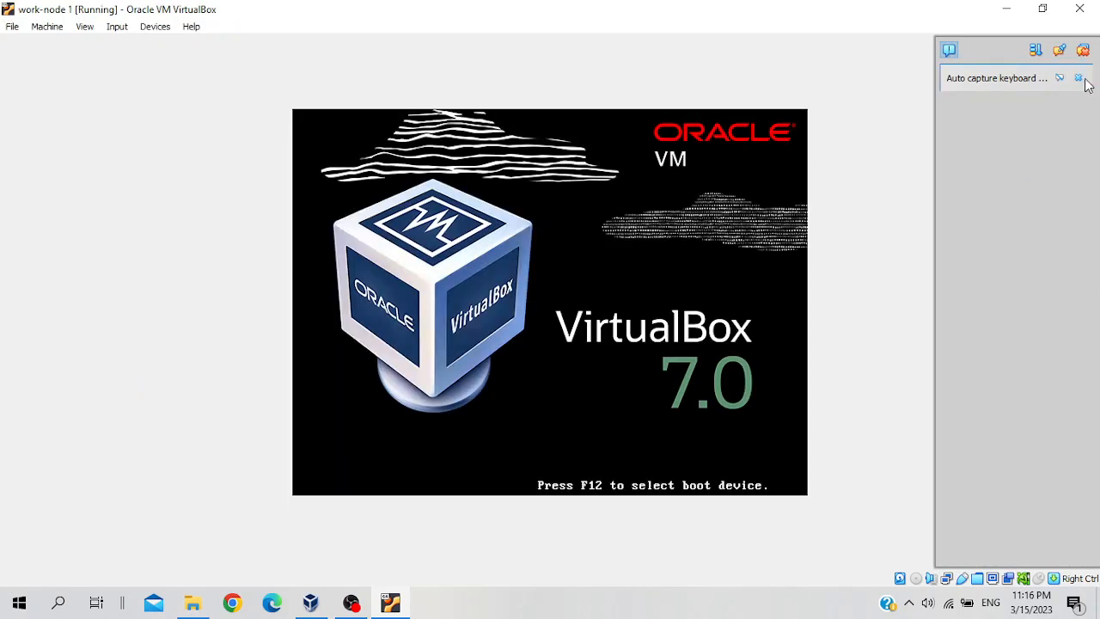
click(1078, 78)
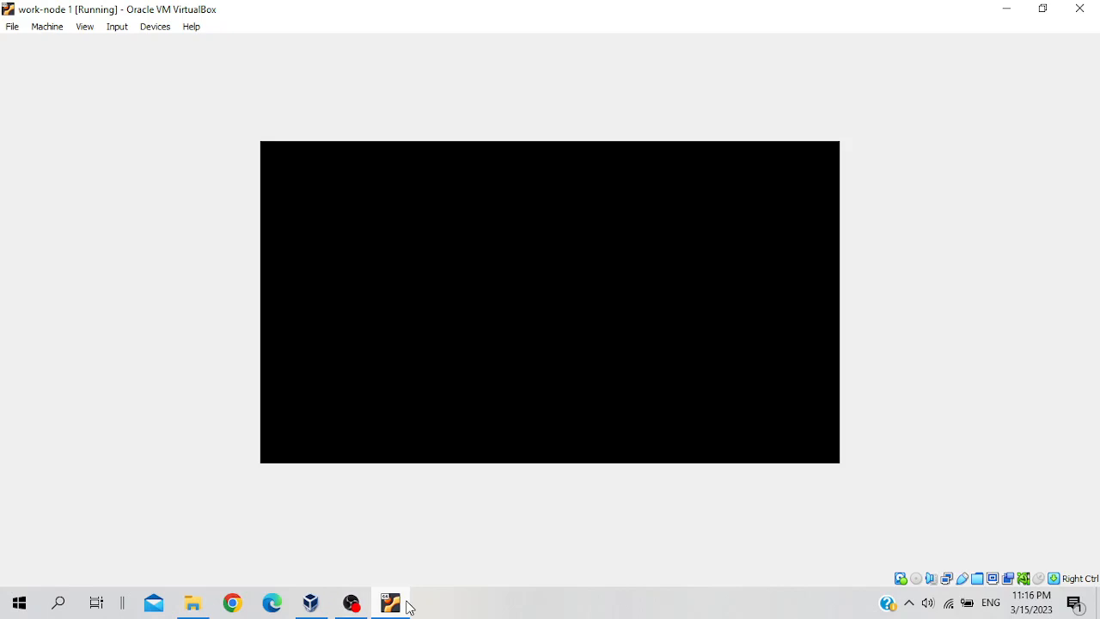
mouse_move(308, 608)
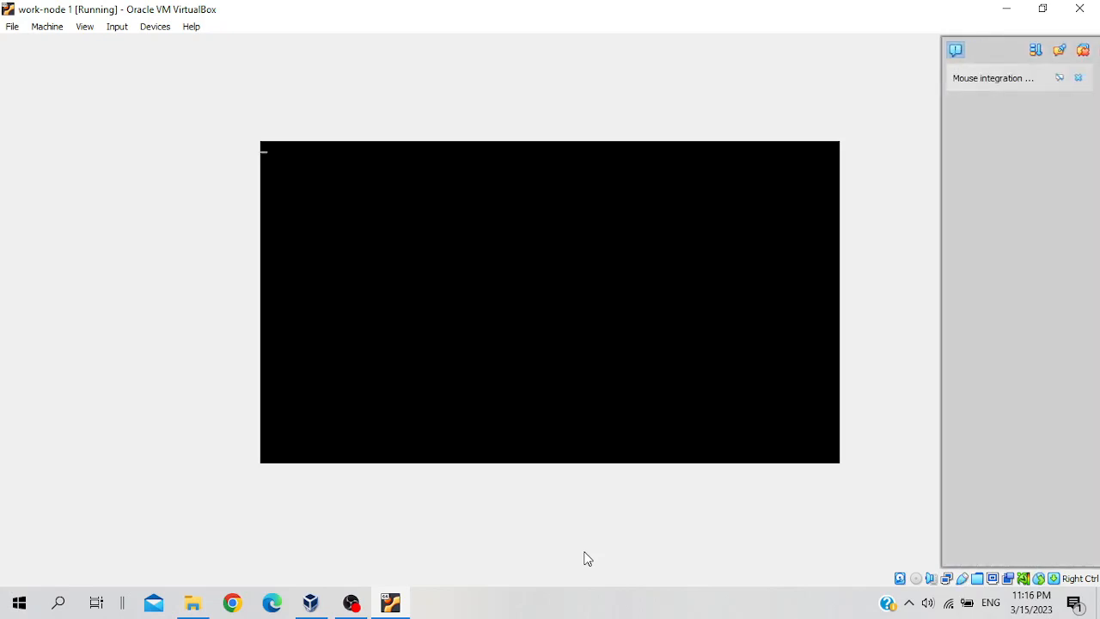
click(1081, 78)
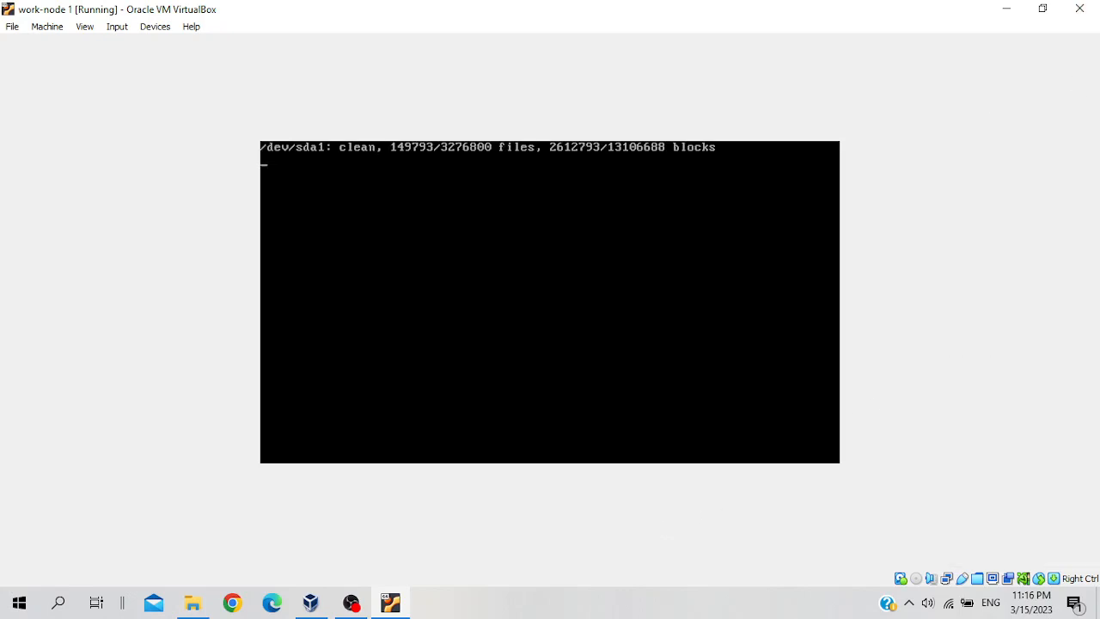